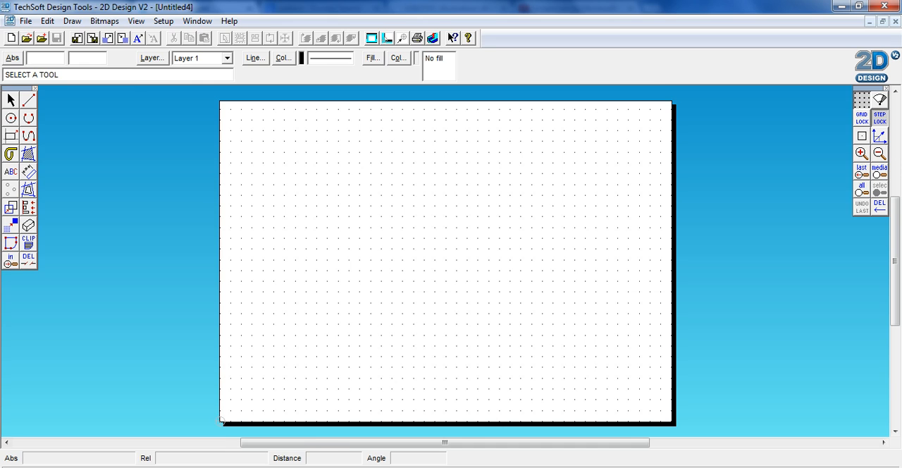
Switch to Chrome and look through the Google Images results for a black-and-white leaf pattern.
left_click(217, 467)
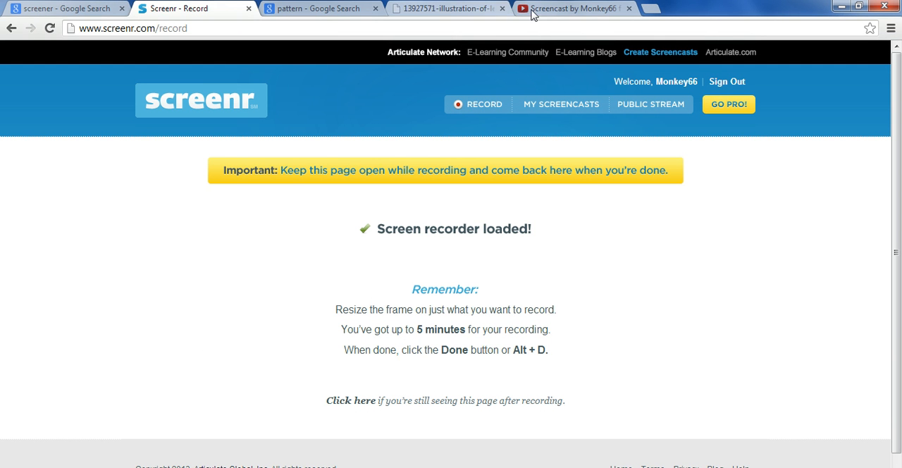
left_click(331, 12)
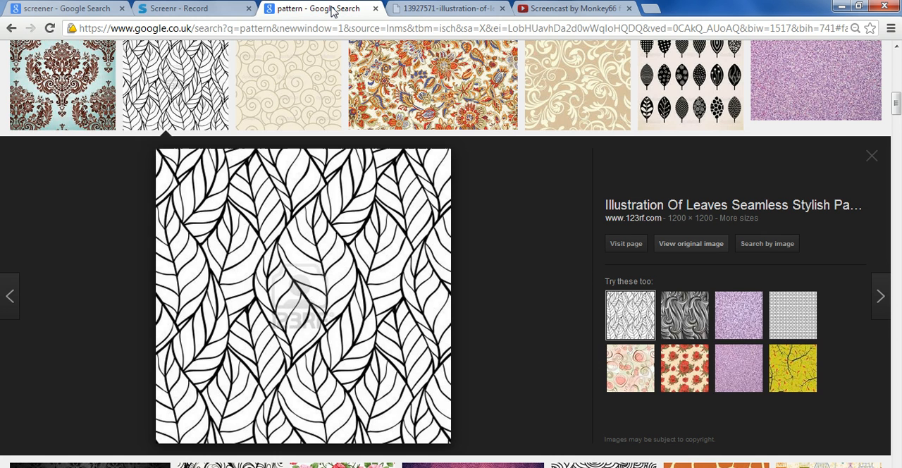
scroll(287, 220, "up", 10)
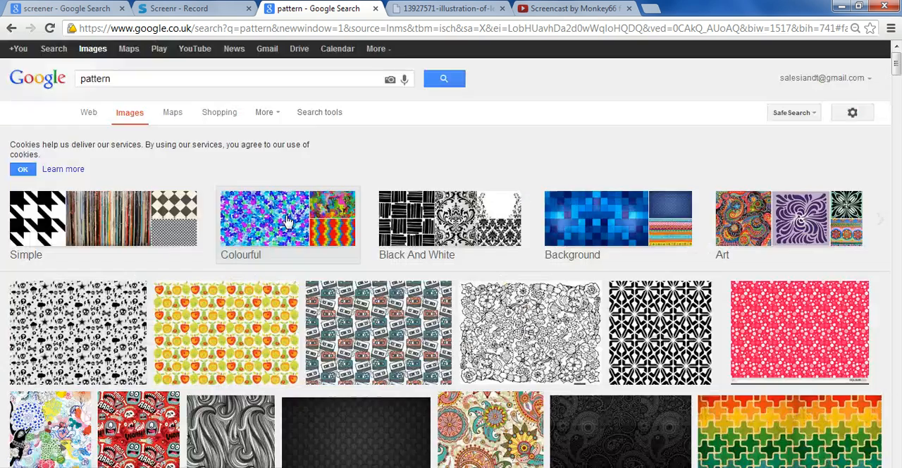
scroll(287, 220, "down", 4)
scroll(287, 220, "up", 2)
scroll(286, 220, "down", 6)
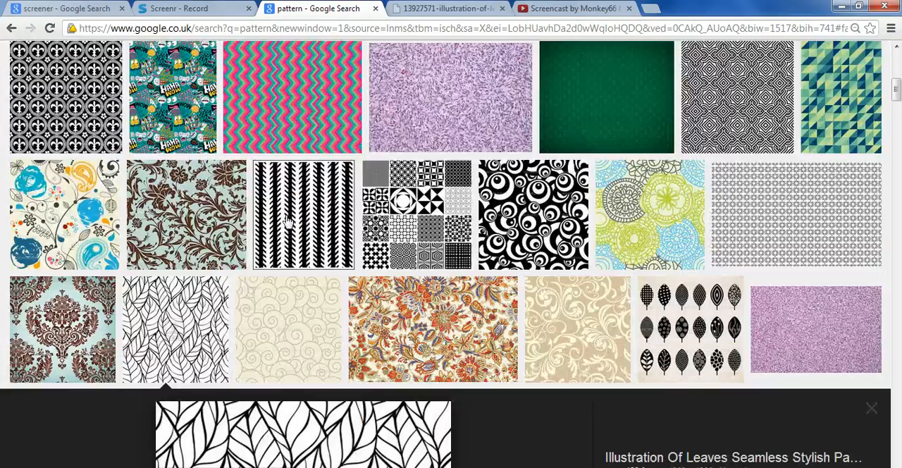
scroll(287, 221, "down", 3)
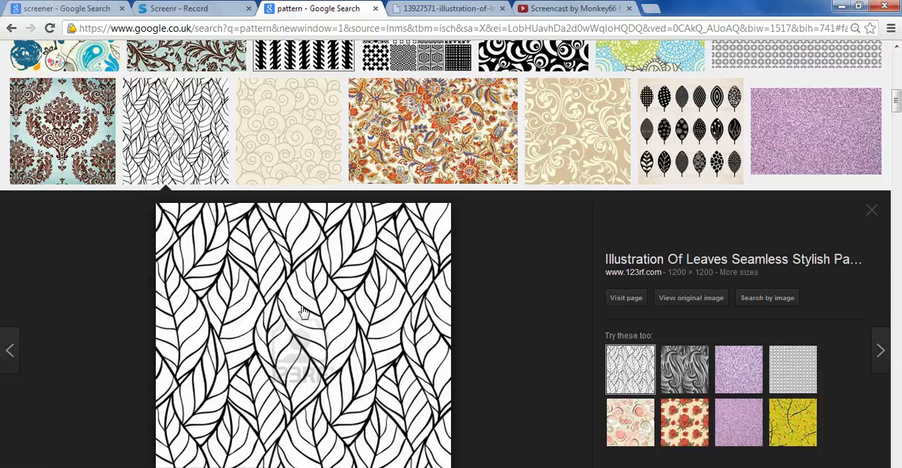
scroll(305, 308, "down", 2)
Copy the full-size leaf pattern image from its own browser page and return to 2D Design.
left_click(431, 11)
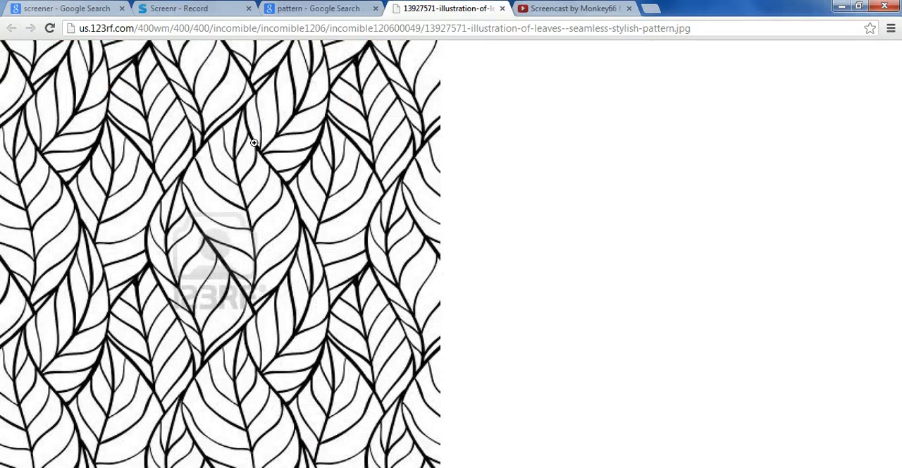
right_click(253, 142)
left_click(282, 197)
key("alt+Tab")
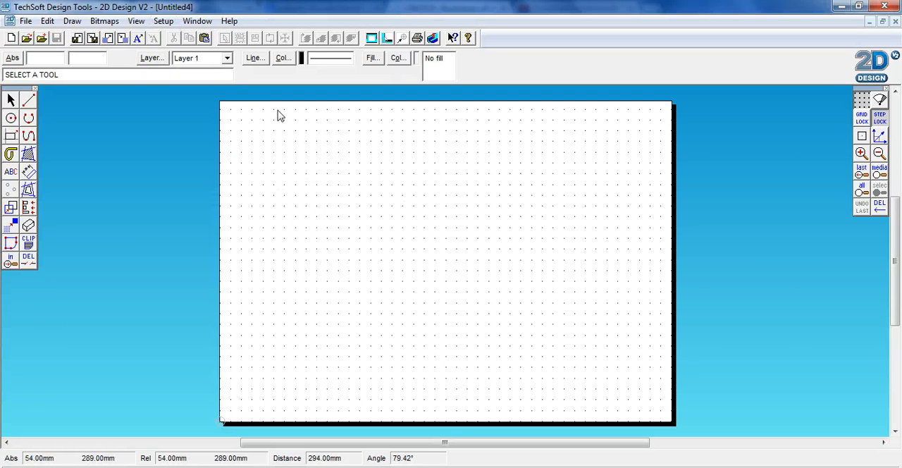
Set the drawing layout to the standard size ISO A5 (210mm x 148mm).
left_click(163, 23)
mouse_move(153, 38)
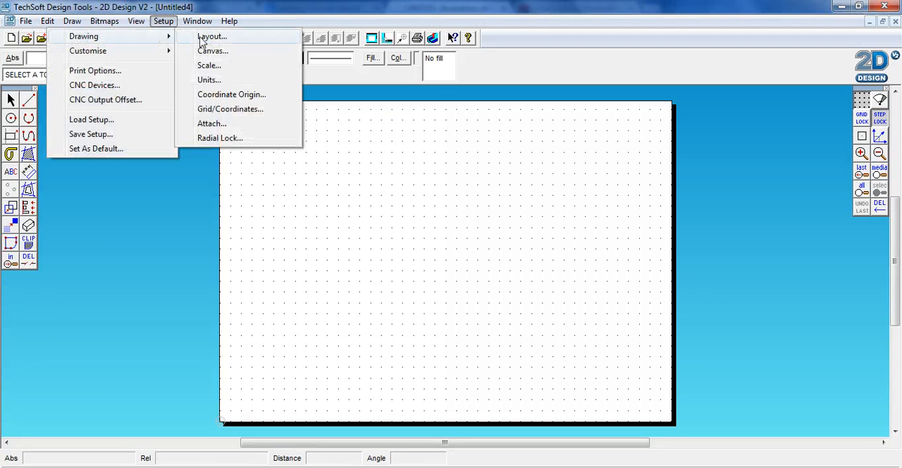
left_click(201, 38)
left_click(439, 133)
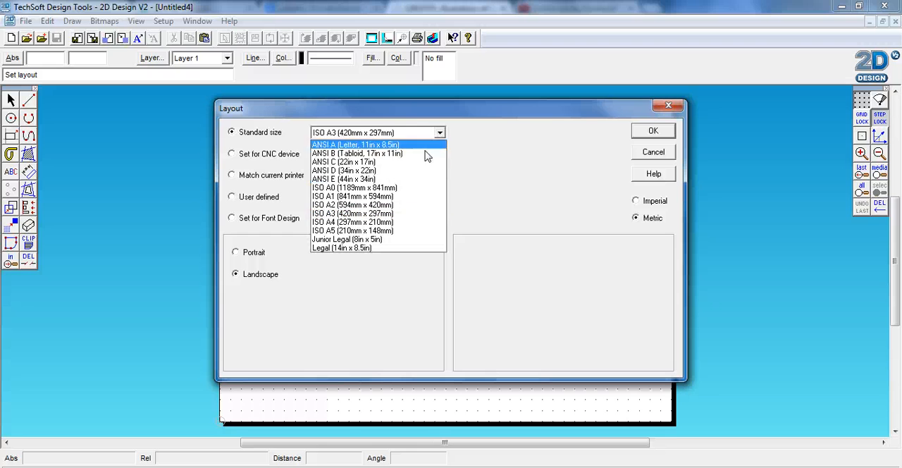
left_click(395, 230)
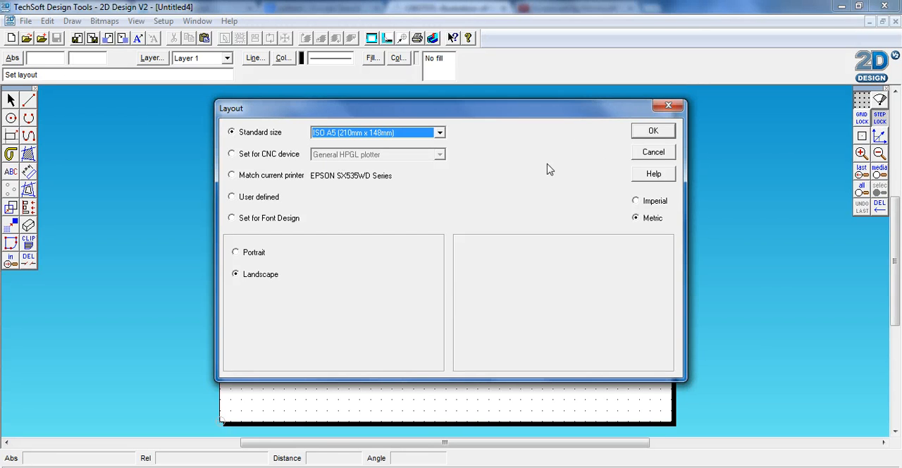
left_click(648, 133)
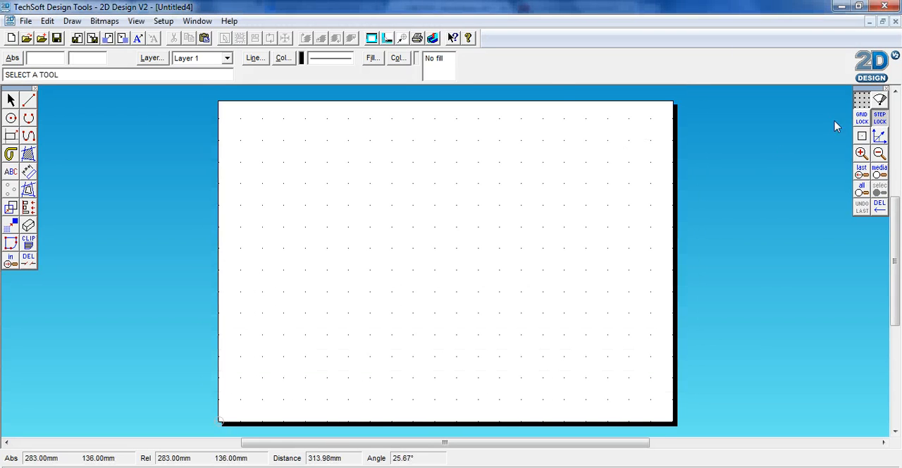
Set the grid spacing to 5 mm in both X and Y.
left_click(865, 104)
left_click_drag(402, 130, 347, 129)
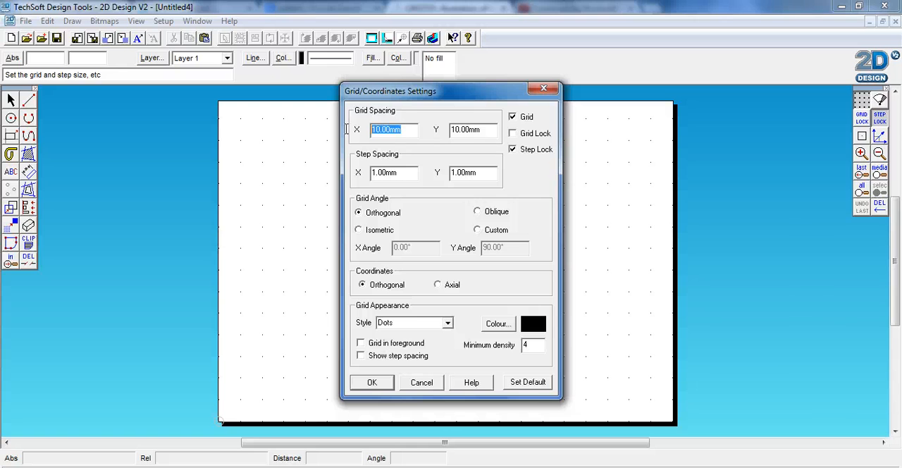
type("5")
left_click_drag(486, 129, 447, 130)
type("5")
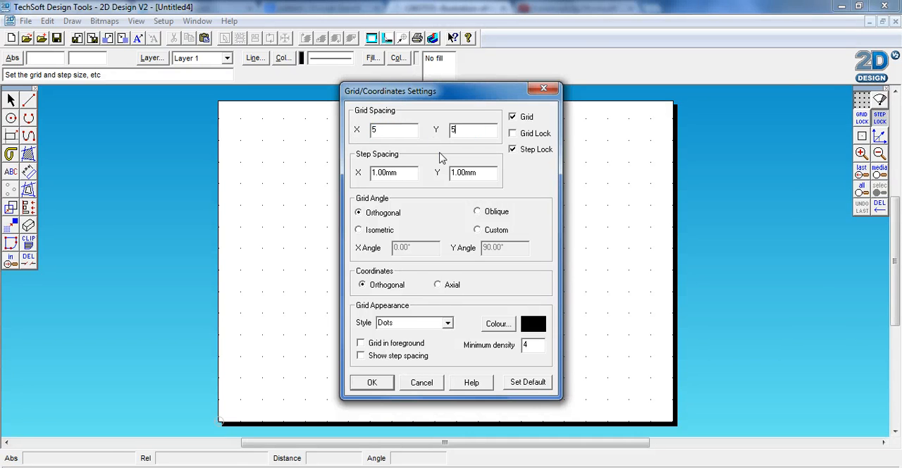
left_click(372, 382)
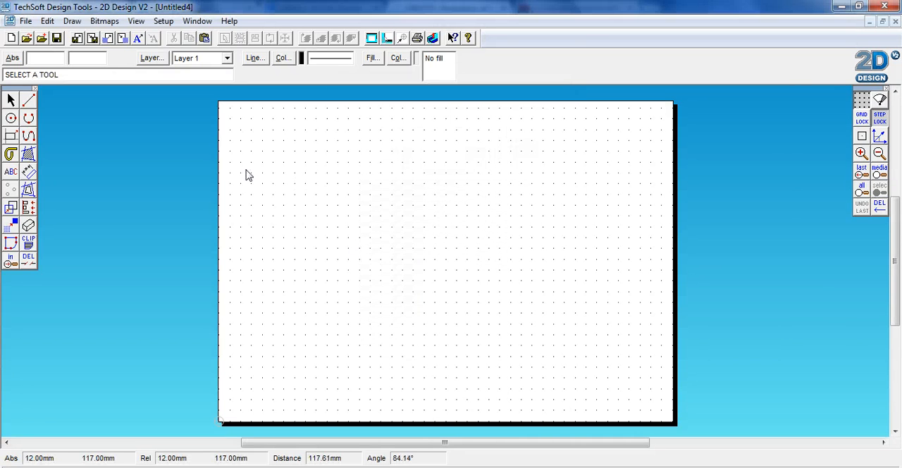
Copy the leaf pattern image from Chrome again and paste it into the 2D Design drawing.
key("alt+Tab")
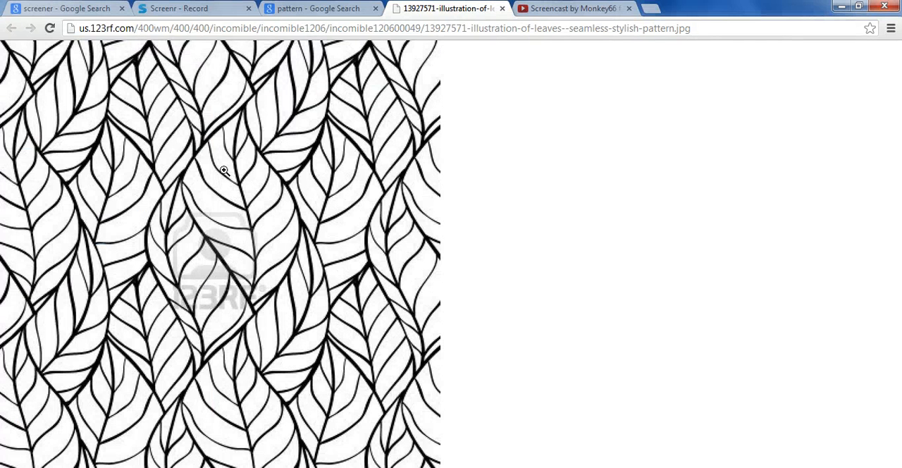
right_click(169, 111)
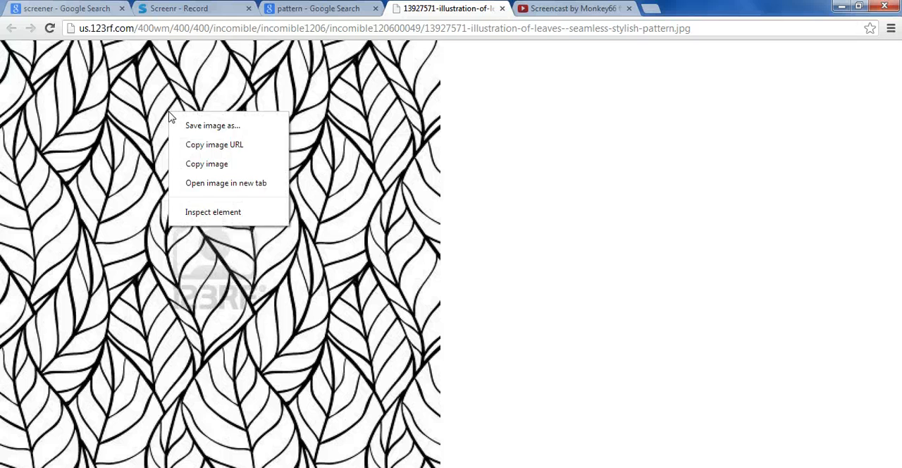
left_click(194, 161)
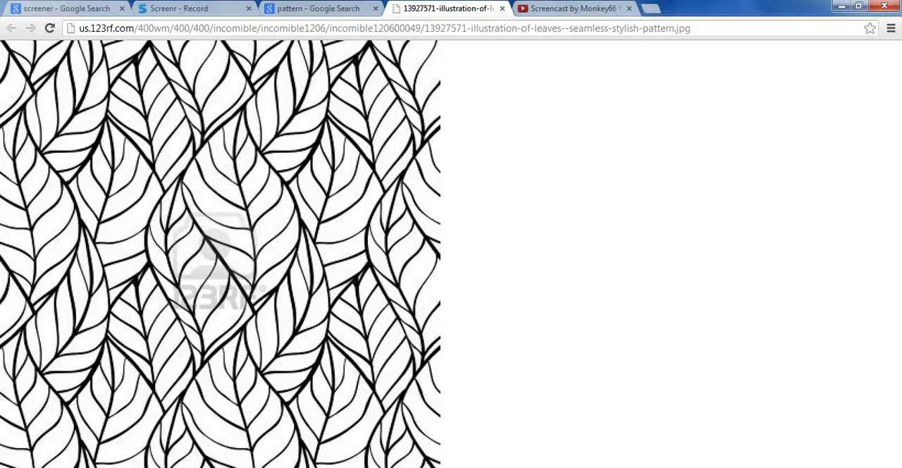
key("alt+Tab")
key("alt+Tab")
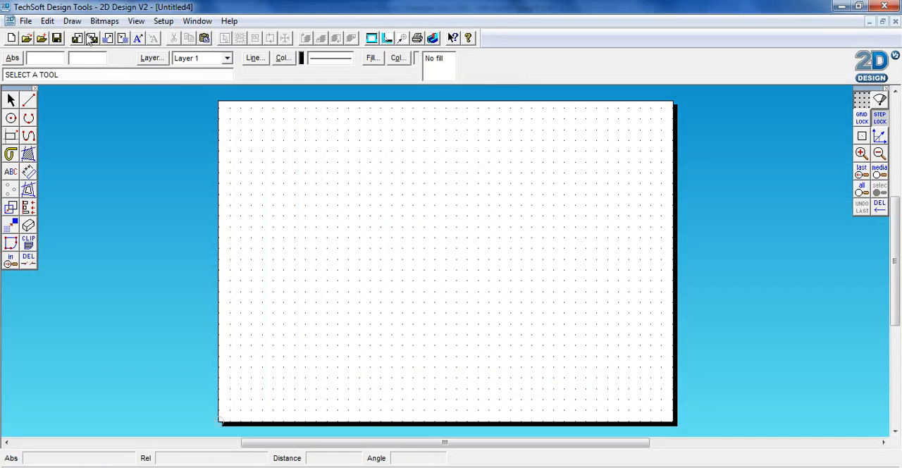
left_click(47, 20)
left_click(81, 102)
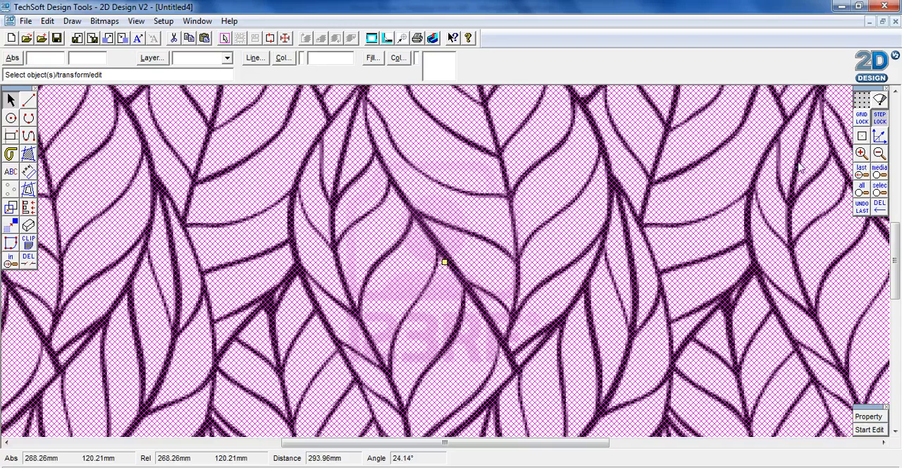
Shrink the pasted leaf image below the page size and align it with the page's upper-left corner.
left_click(880, 155)
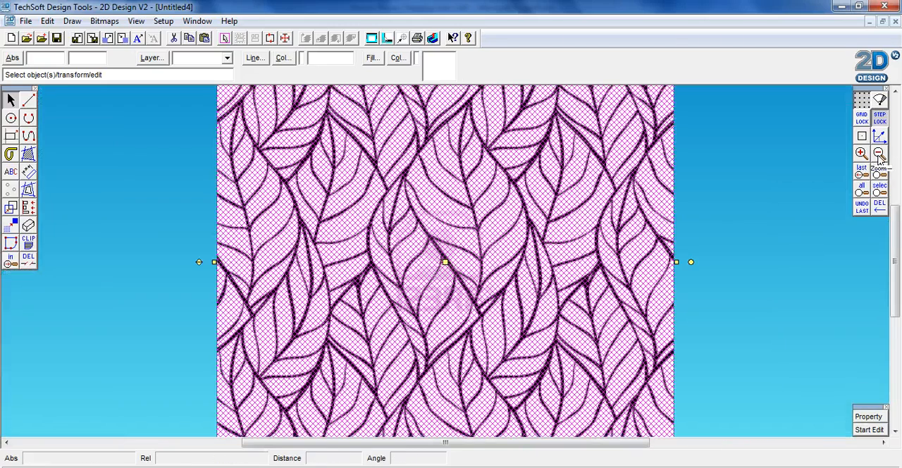
left_click(880, 156)
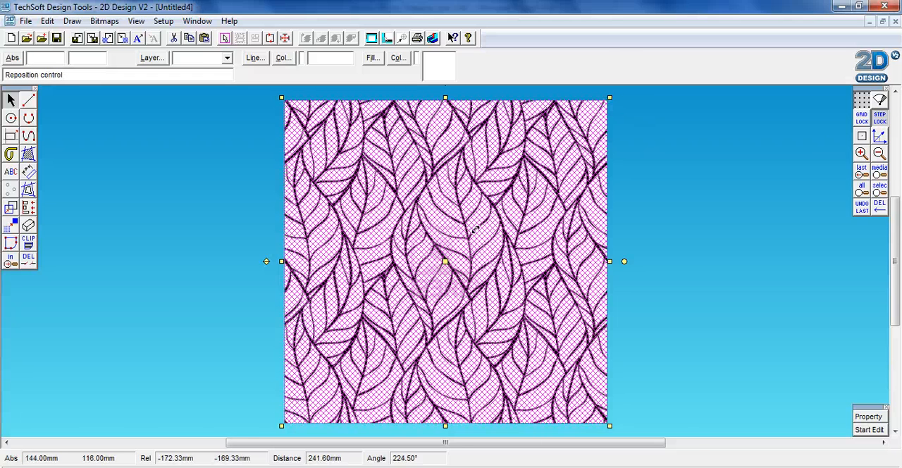
left_click_drag(475, 229, 479, 227)
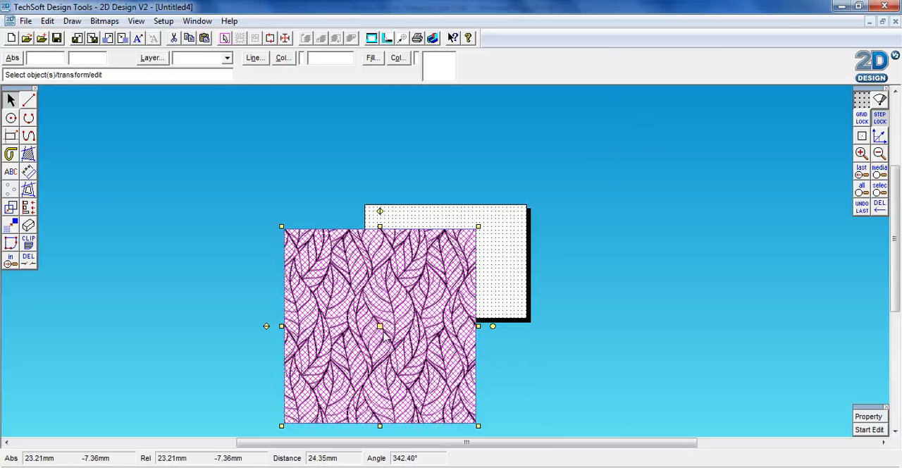
left_click_drag(282, 426, 369, 332)
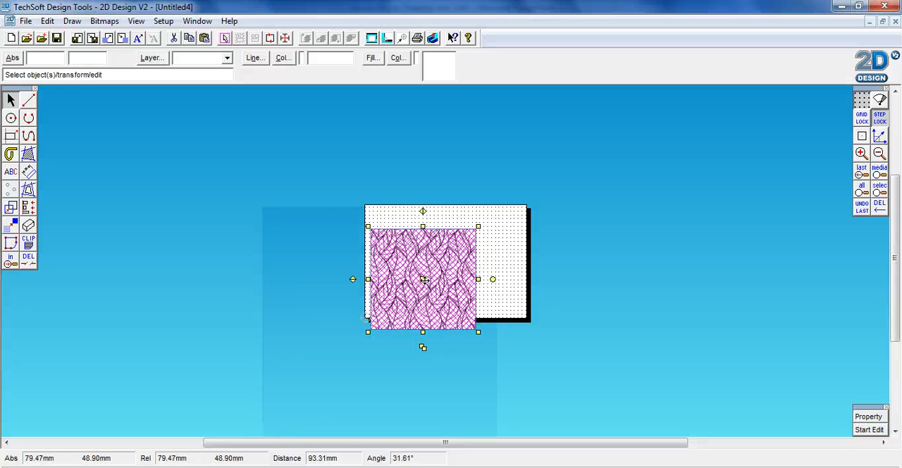
mouse_move(423, 279)
left_mouse_down()
mouse_move(426, 269)
mouse_move(442, 278)
mouse_move(418, 255)
left_mouse_up()
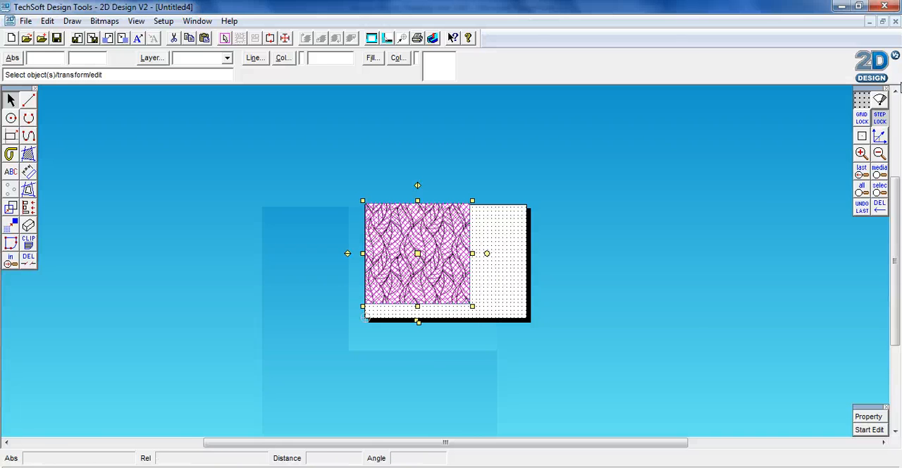
Stretch the leaf image across the full width and height of the page and deselect it.
left_click(862, 152)
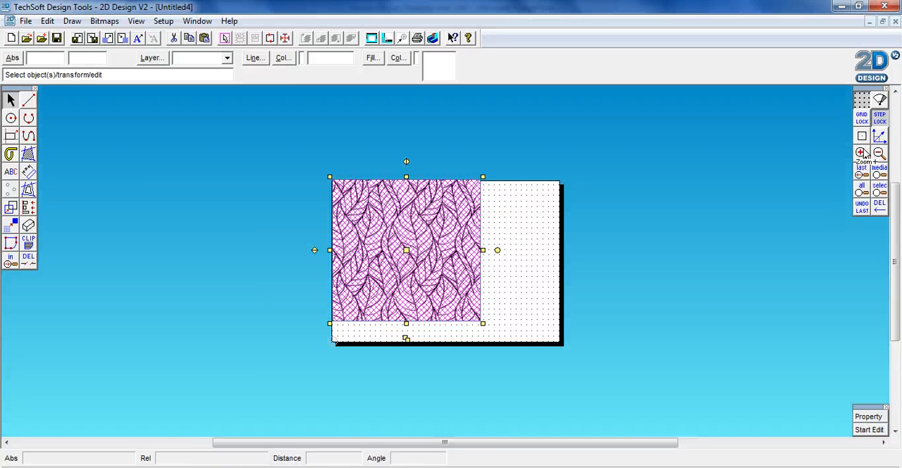
left_click(861, 152)
left_click(861, 152)
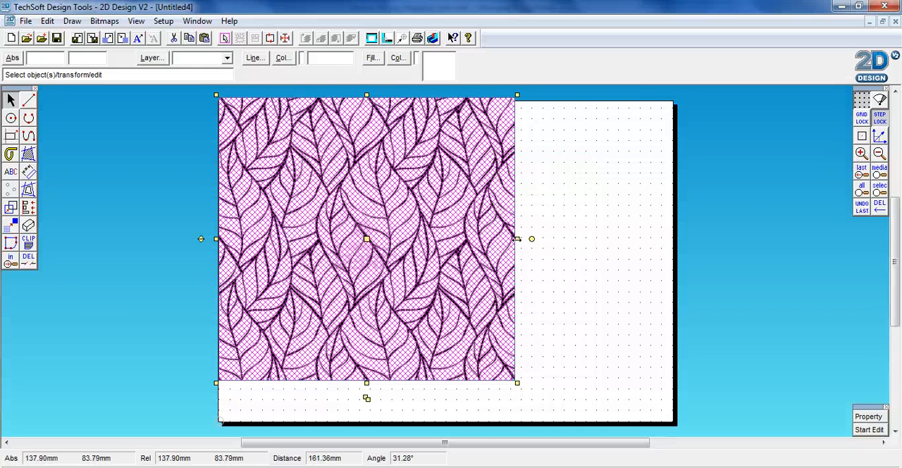
left_click_drag(517, 239, 671, 240)
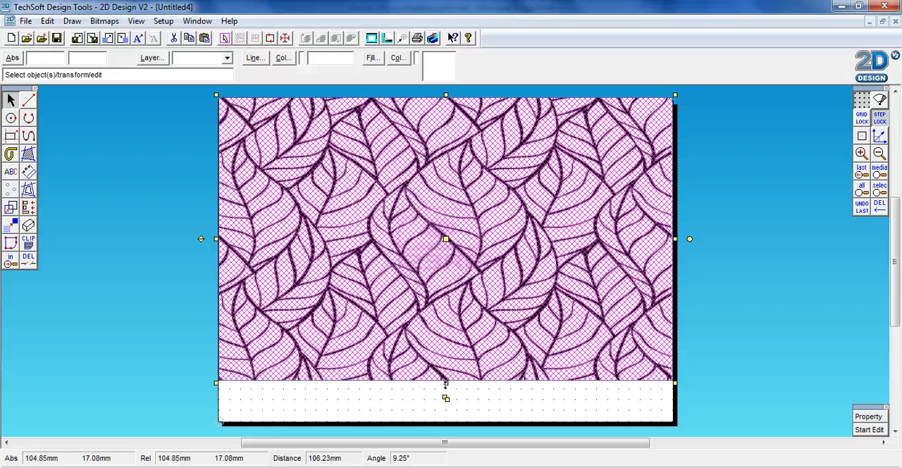
left_click_drag(446, 383, 444, 428)
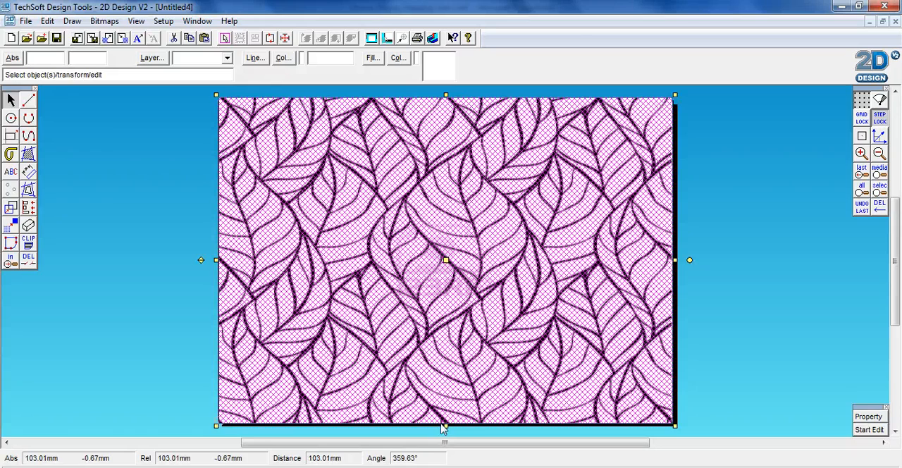
left_click(63, 164)
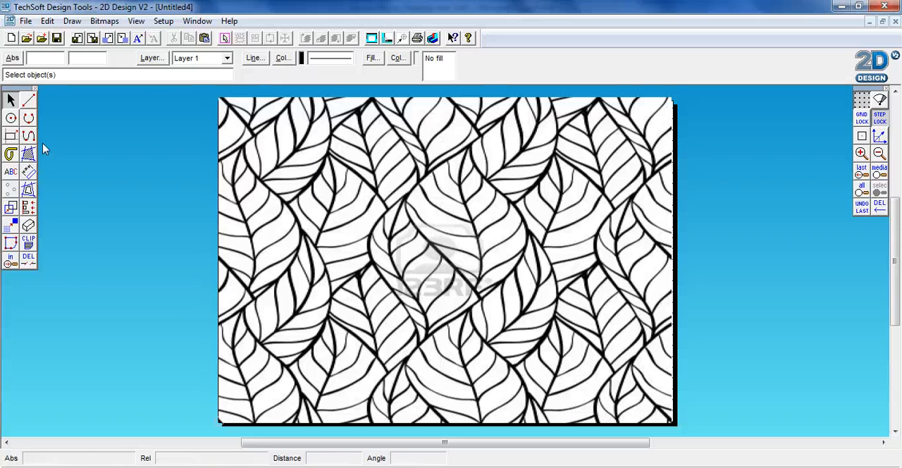
Set the line colour to bright red from the basic colours.
left_click(283, 60)
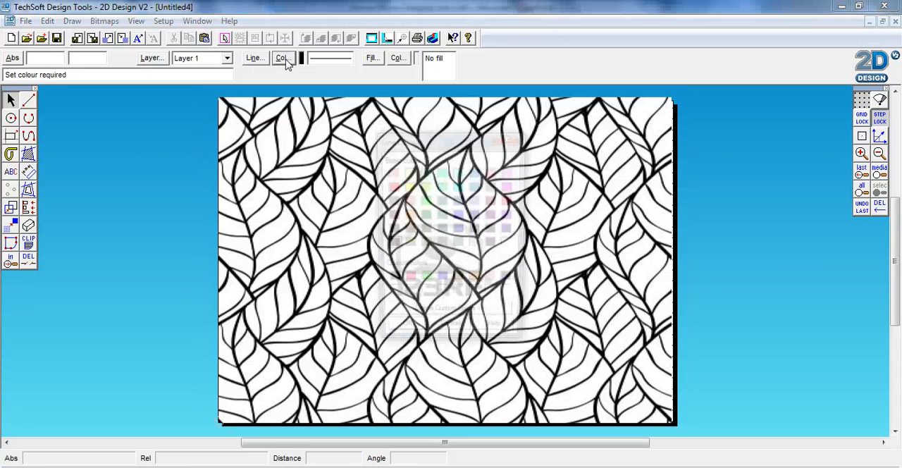
left_click(389, 187)
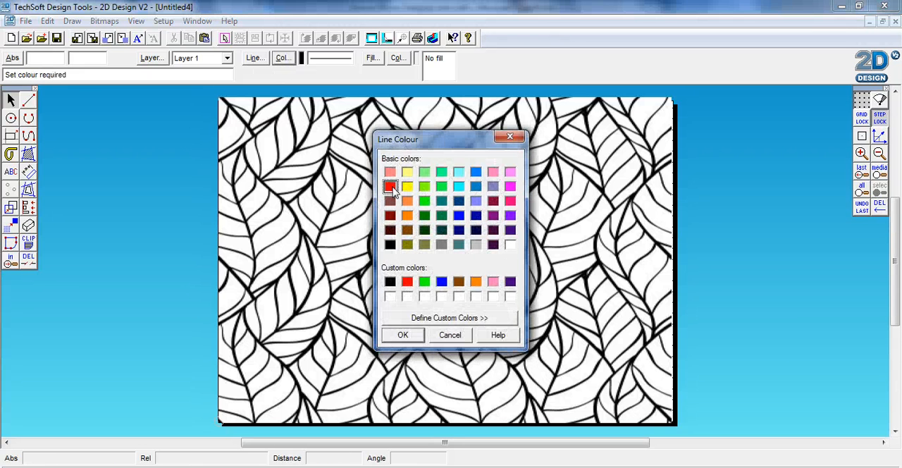
left_click(403, 336)
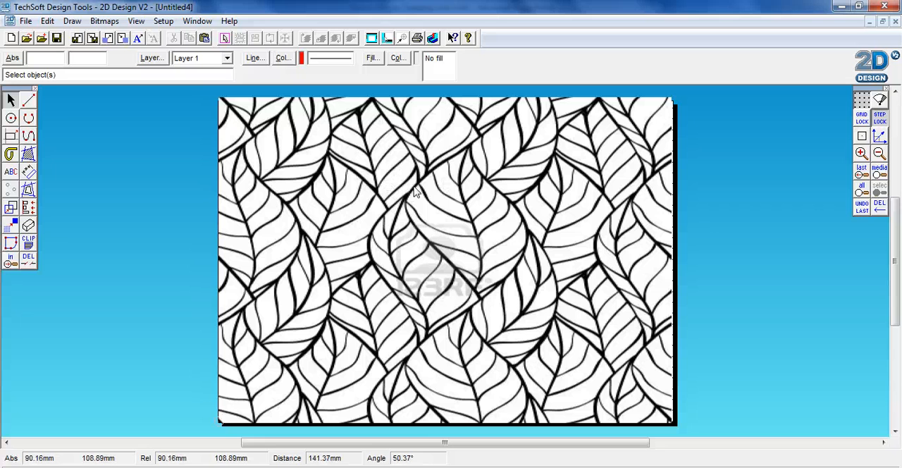
Set the line style to a thick line with a width of 1 mm.
left_click(254, 58)
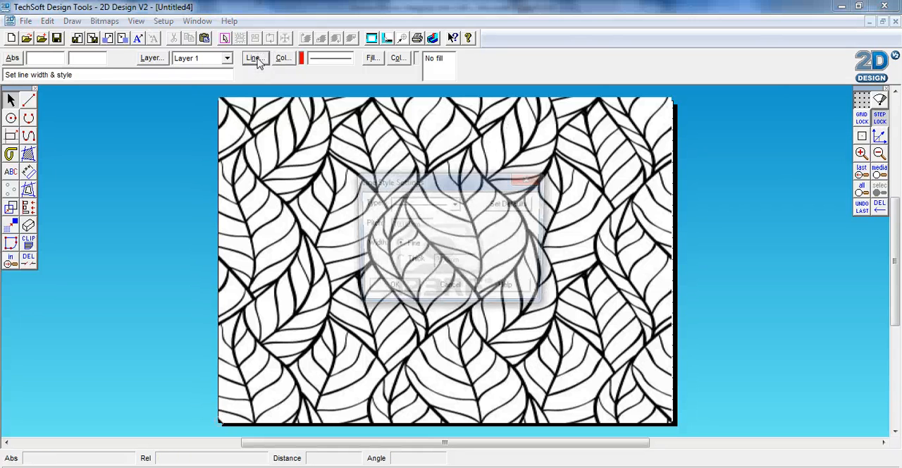
left_click(398, 261)
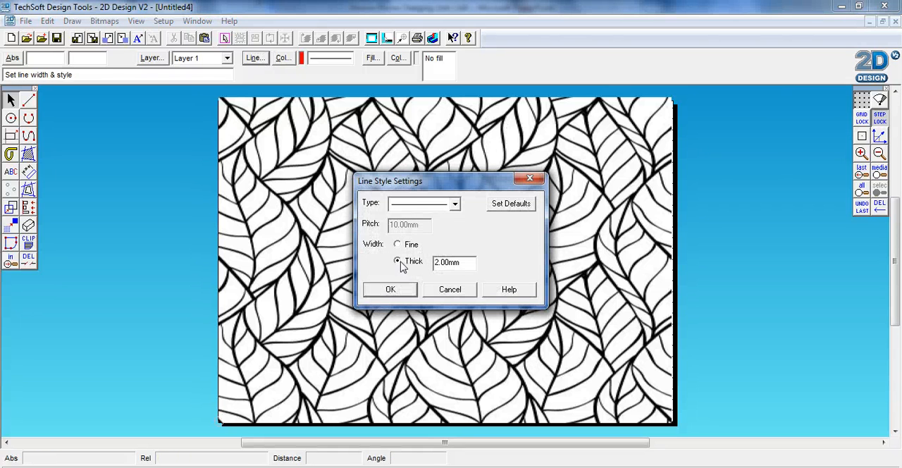
left_click_drag(454, 263, 422, 266)
type("1")
left_click(403, 289)
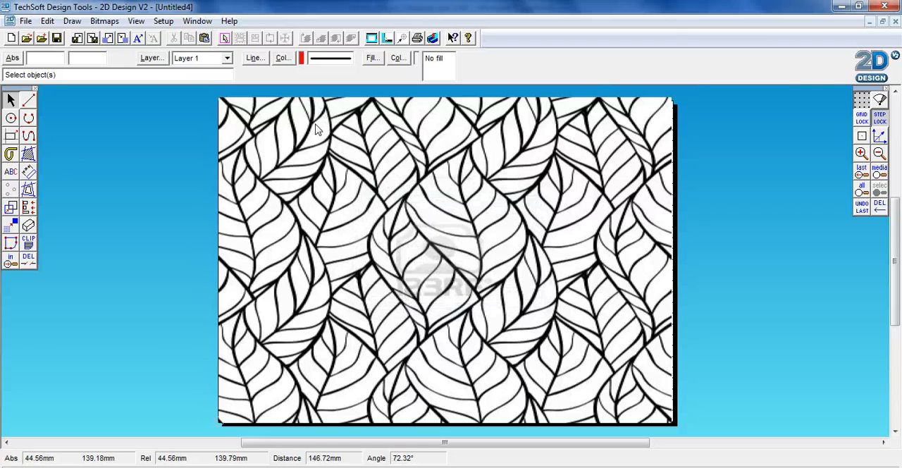
Trace the upper-left leaf edge with a curve from about (35, 151) mm on the page's top edge to its left edge.
left_click(29, 137)
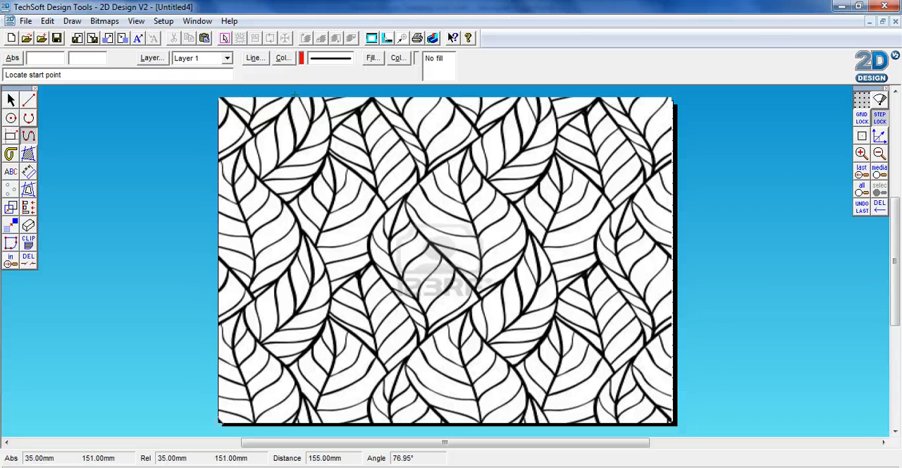
left_click(294, 93)
left_click(280, 113)
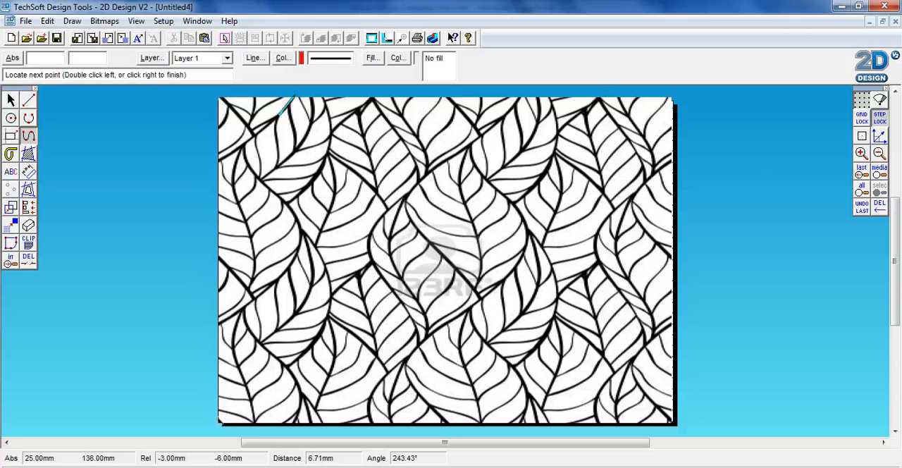
left_click(258, 131)
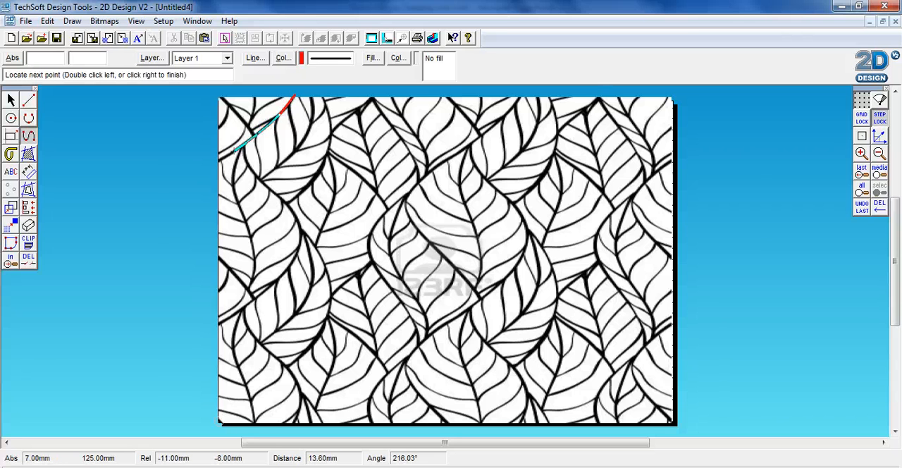
left_click(234, 149)
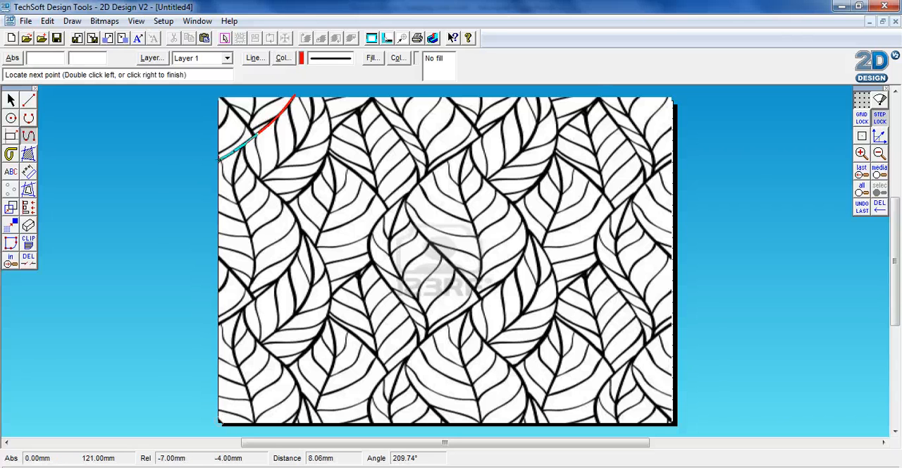
double_click(215, 163)
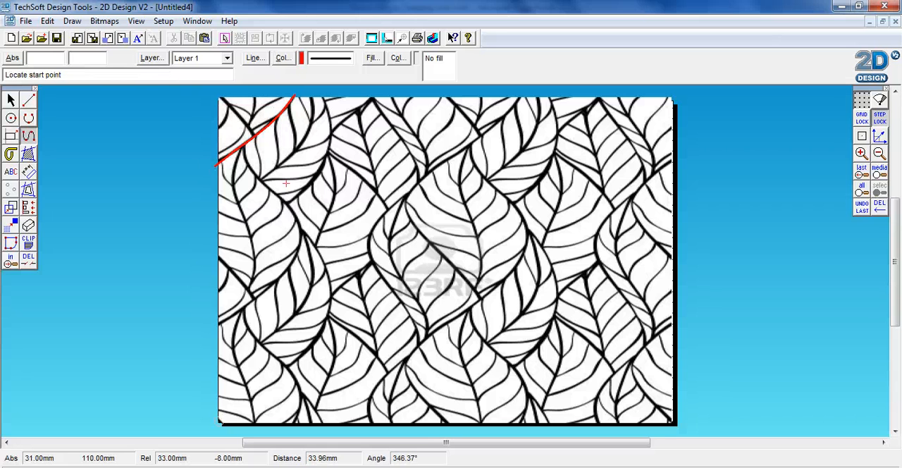
Trace the opposite edge of that leaf with a curve from about (46, 151) mm down to its tip at about (31, 101) mm.
left_click(319, 94)
left_click(329, 114)
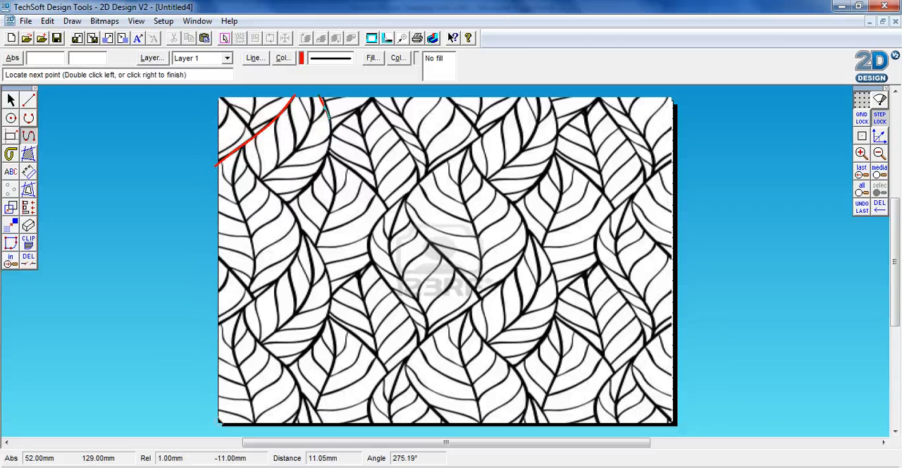
left_click(315, 182)
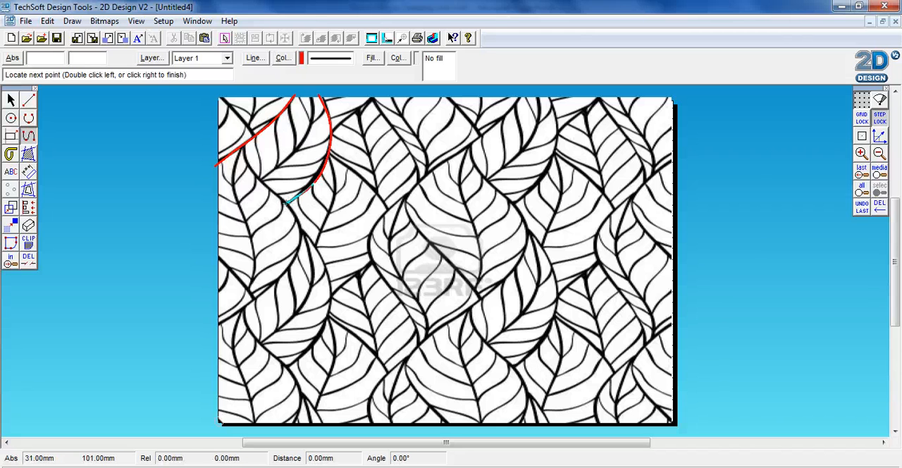
double_click(286, 203)
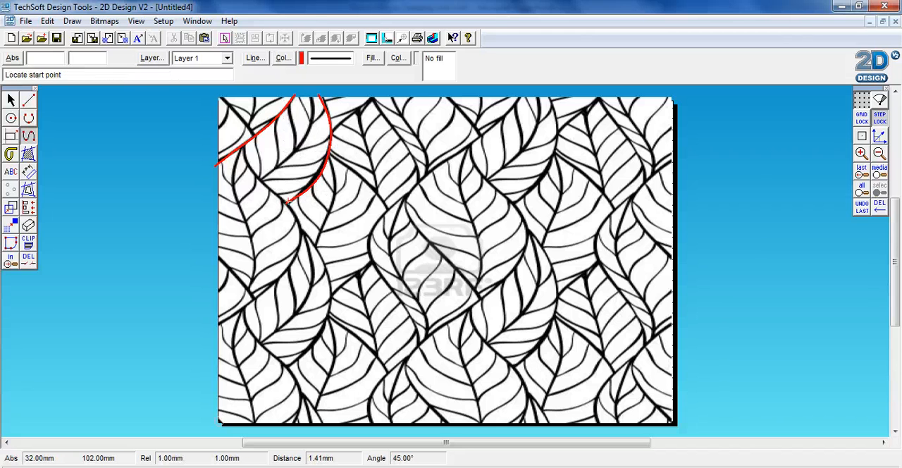
Trace a long curve from the first line through the leaf tip and around the large leaf below to the left page edge at about (-2, 45) mm.
left_click(242, 148)
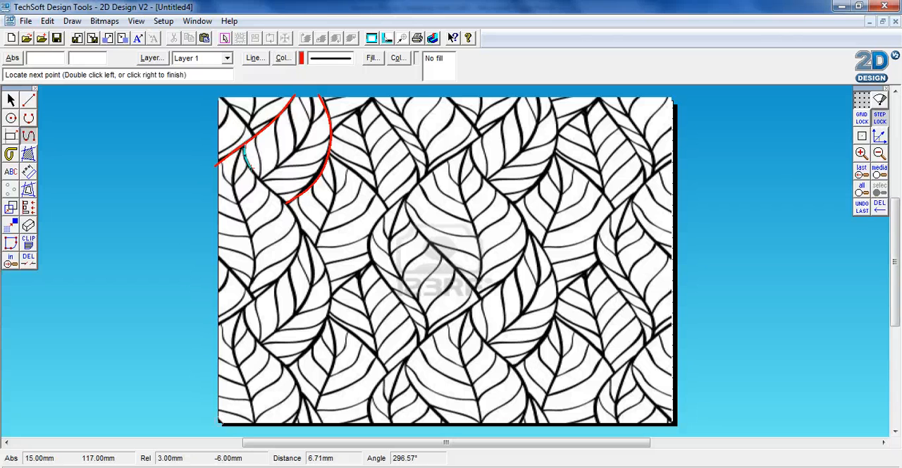
left_click(259, 178)
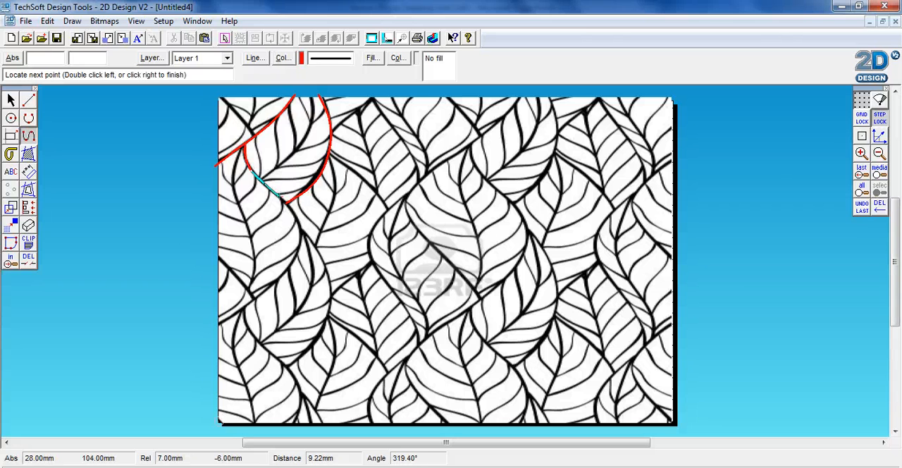
left_click(302, 227)
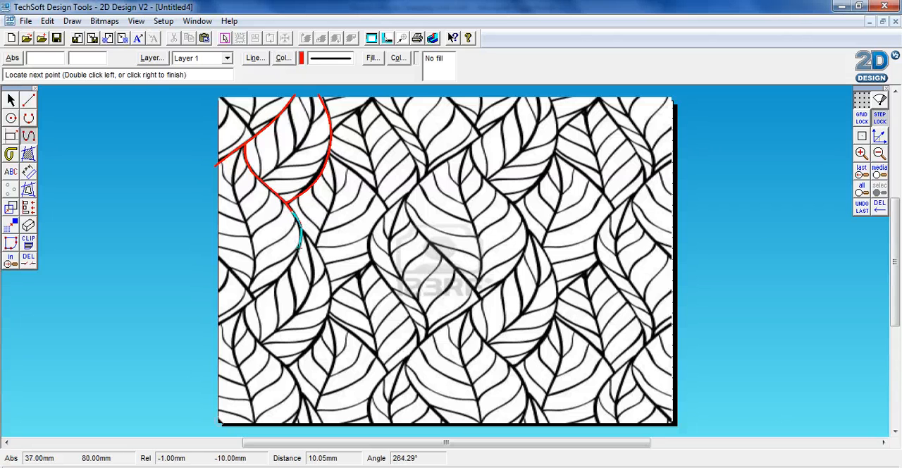
left_click(298, 253)
left_click(280, 278)
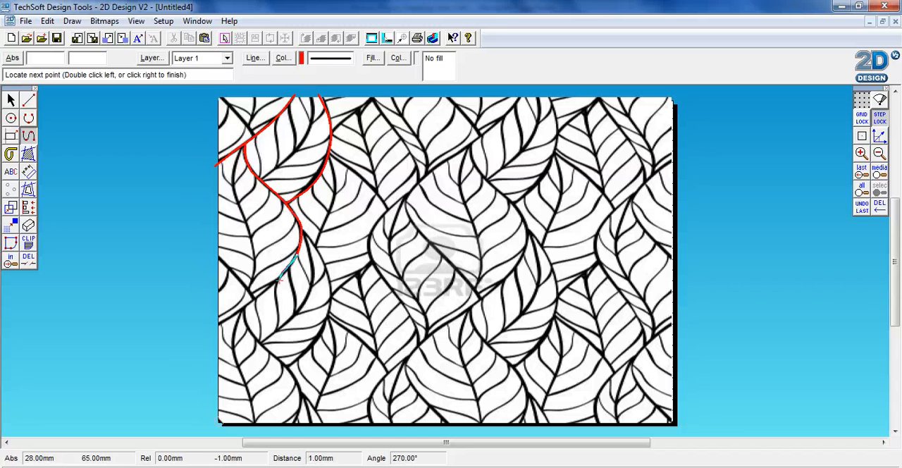
left_click(239, 311)
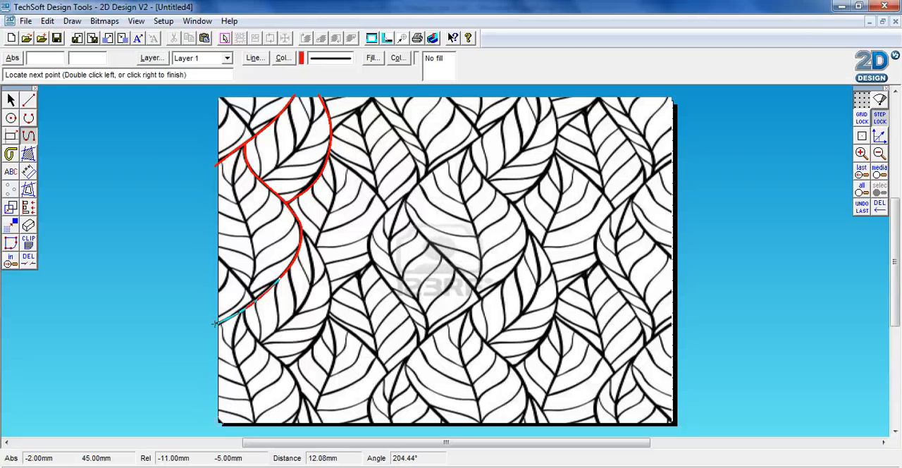
double_click(215, 325)
Trace the large left leaf's central vein with a curve from about (11, 127) mm down to about (14, 61) mm.
left_click(240, 148)
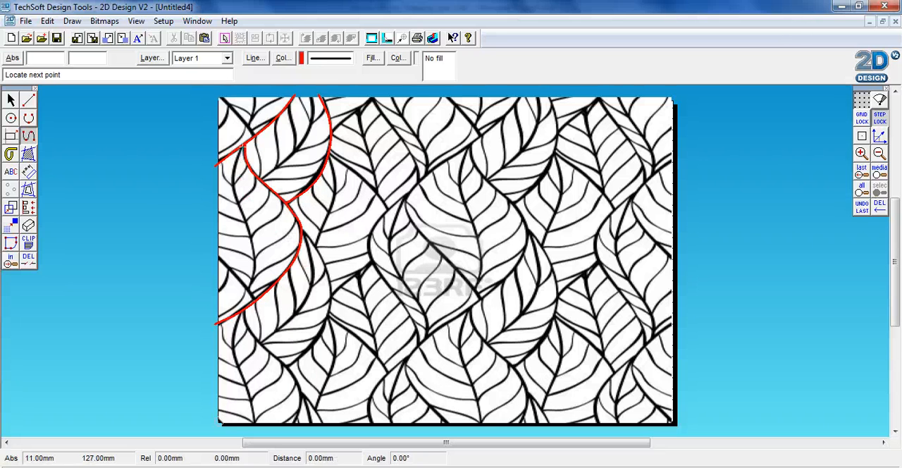
left_click(230, 178)
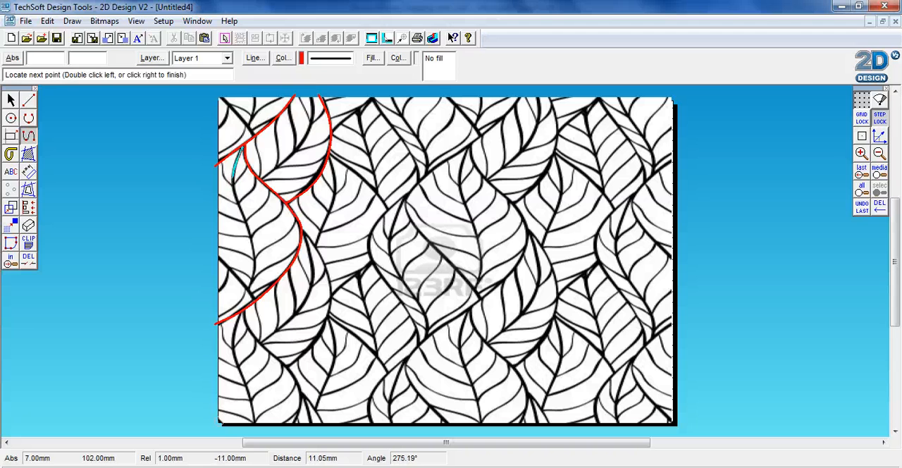
left_click(229, 202)
left_click(238, 208)
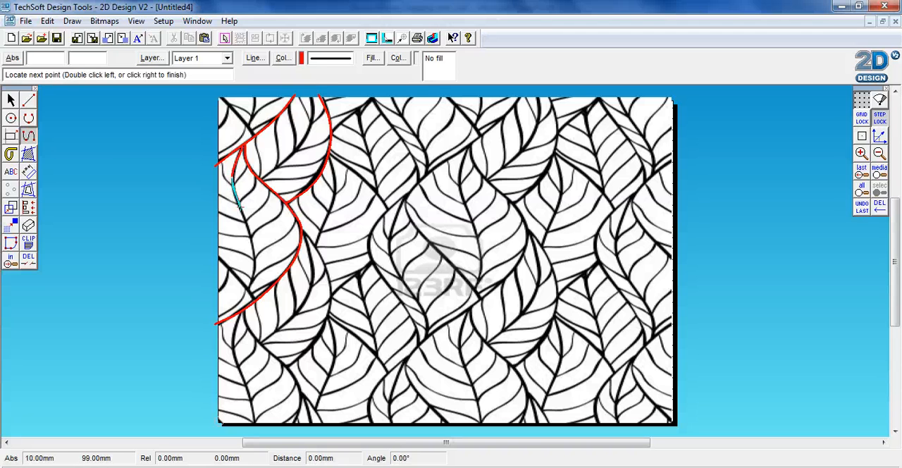
left_click(250, 239)
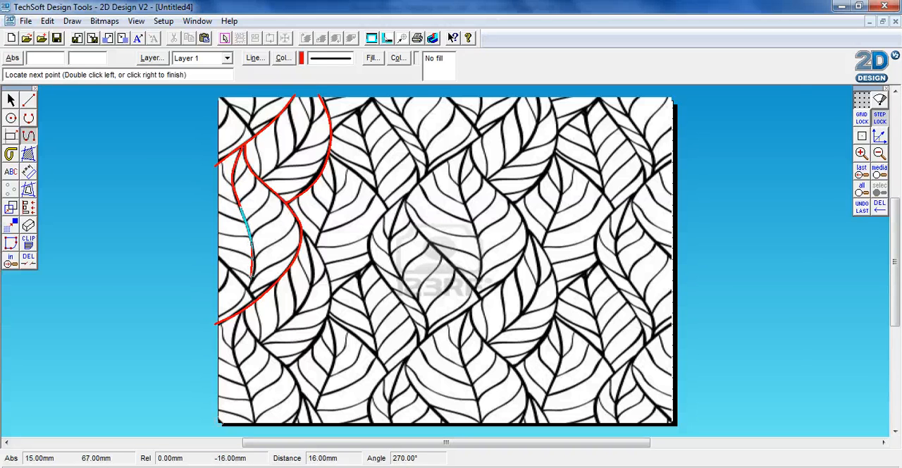
left_click(253, 275)
double_click(249, 288)
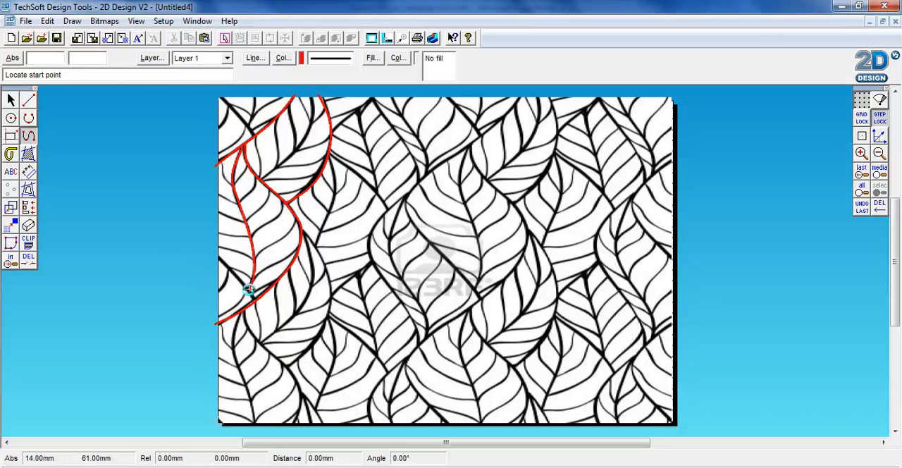
Trace a short curve from the left page edge past the vein's lower end to the large leaf's outer edge.
left_click(215, 258)
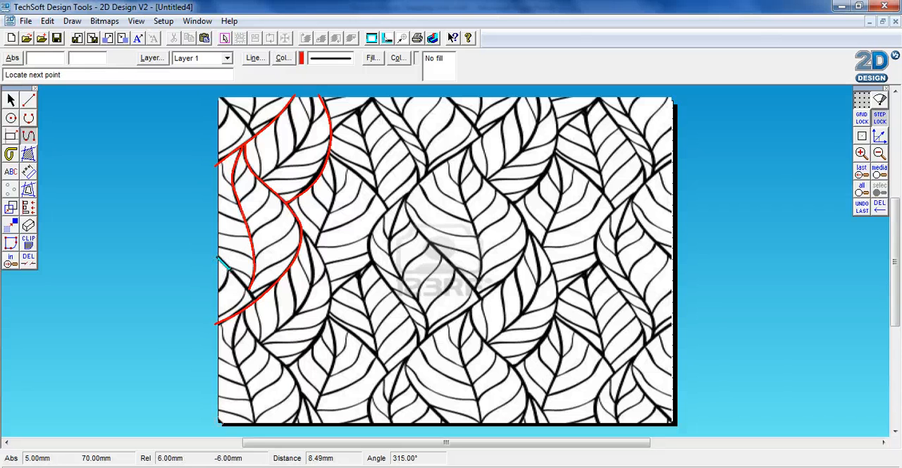
left_click(230, 270)
left_click(248, 288)
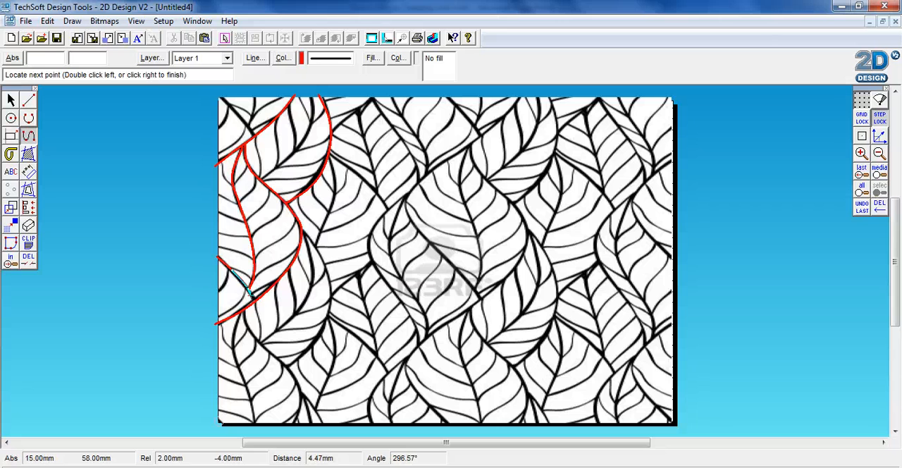
double_click(254, 298)
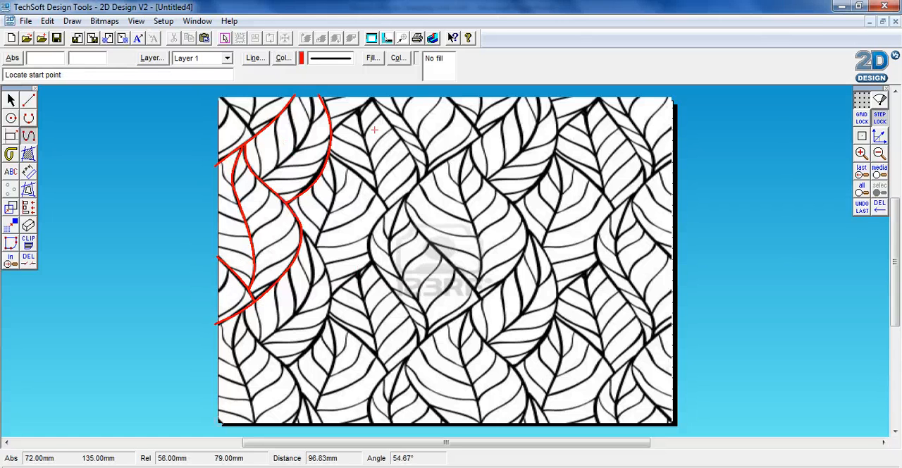
Trace both sides of the next top leaf, meeting at a peak of about (72, 150) mm, with the second curve ending near (92, 111) mm.
left_click(331, 132)
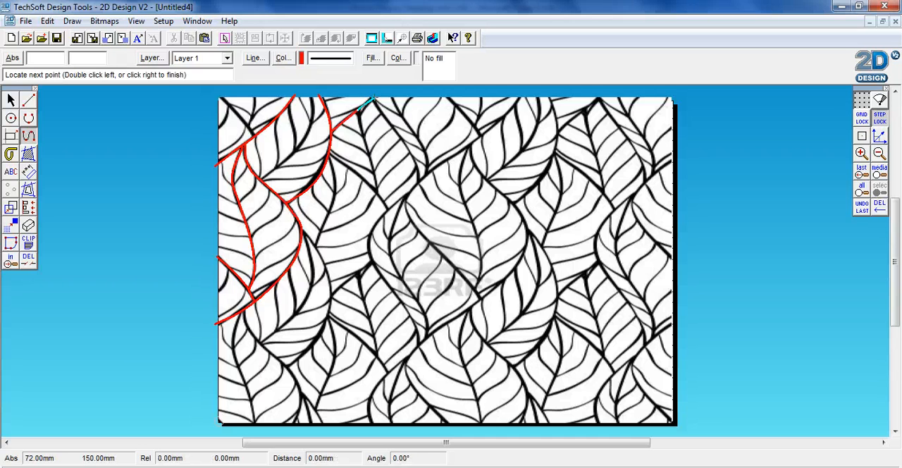
double_click(373, 101)
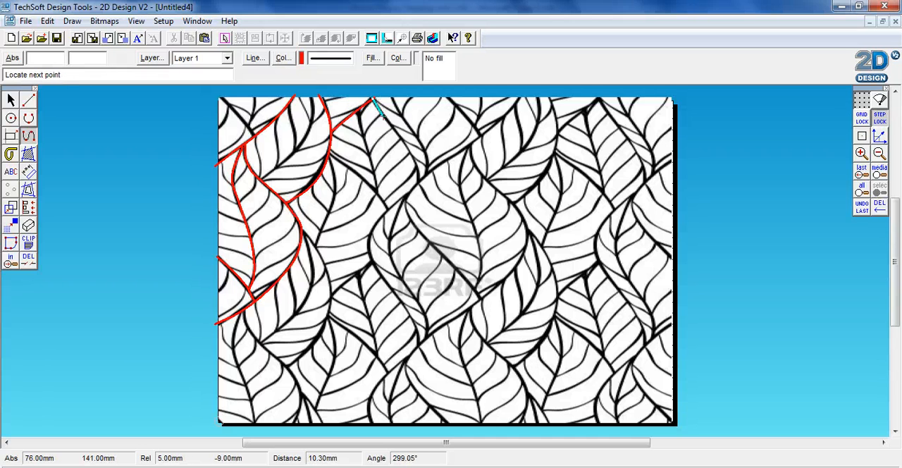
left_click(374, 100)
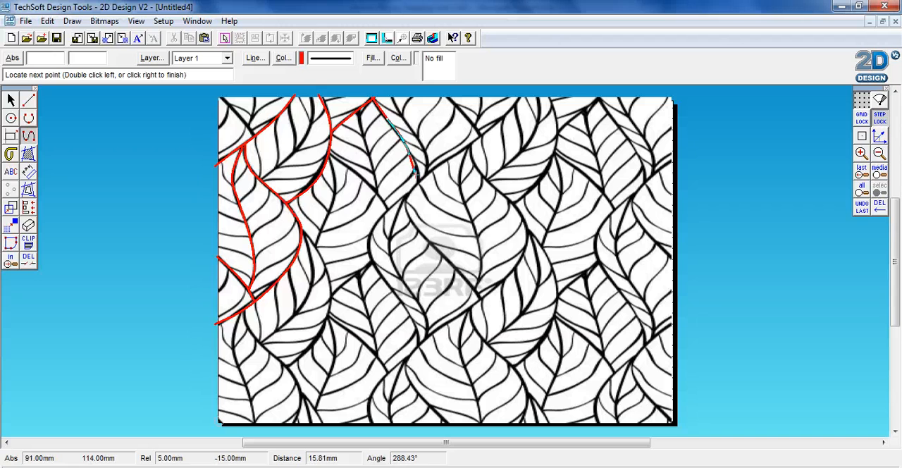
double_click(417, 181)
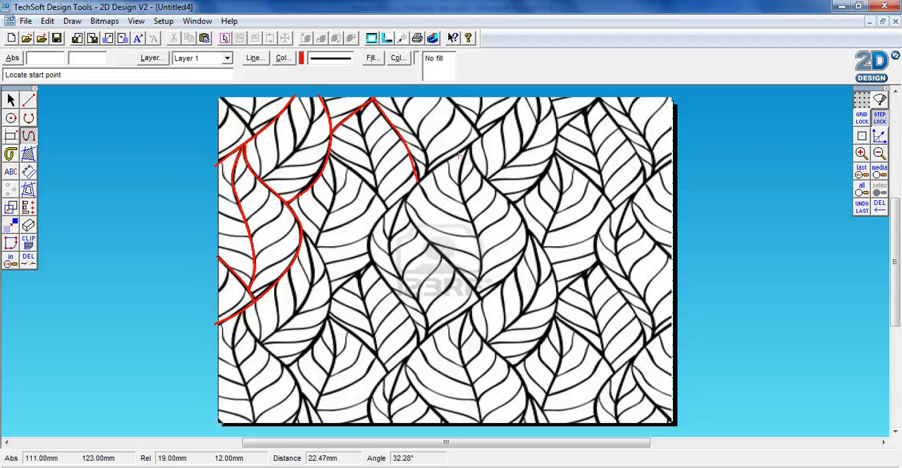
Trace the central leaf's edge with a long curve from the page's top edge, around its left side and down to its lower tip.
left_click(521, 100)
left_click(488, 133)
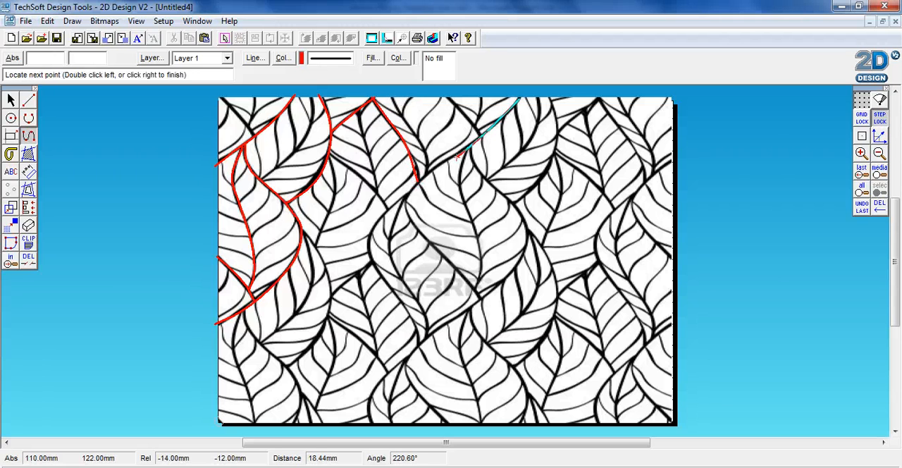
left_click(445, 161)
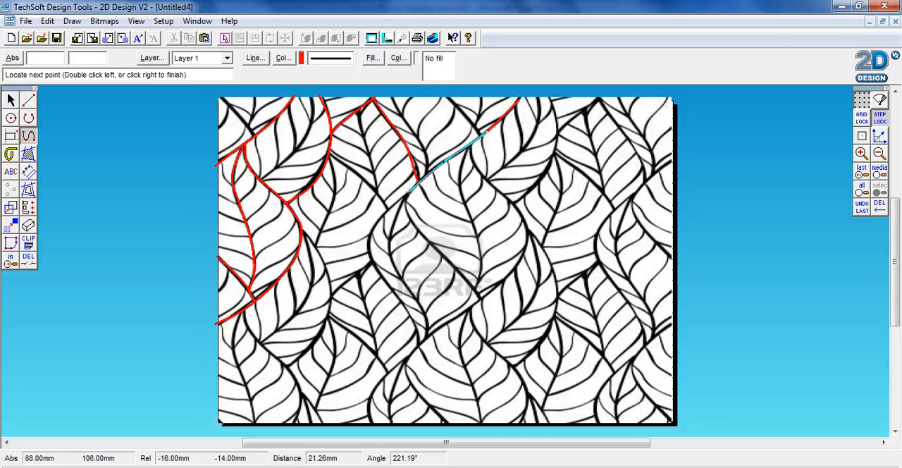
left_click(410, 190)
left_click(408, 199)
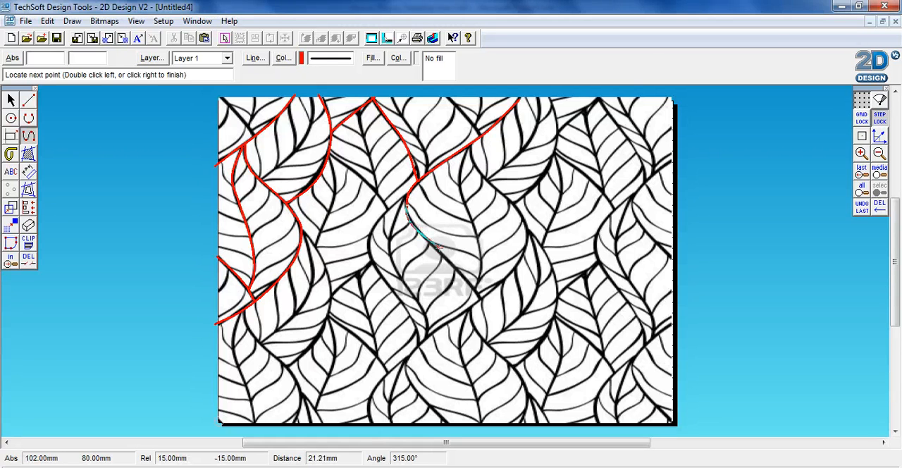
left_click(435, 251)
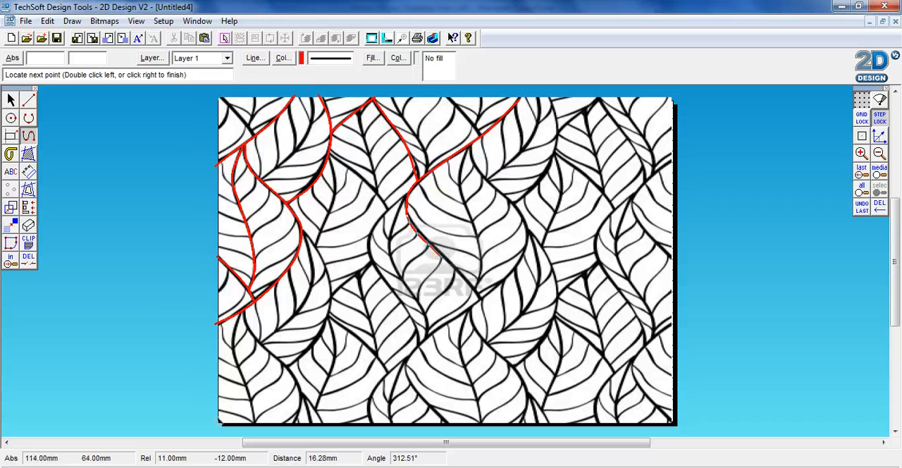
double_click(482, 299)
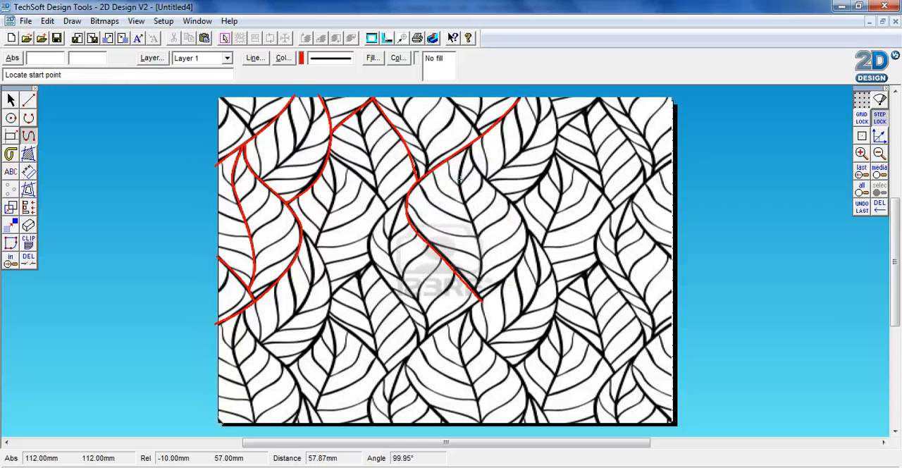
Select the leaf pattern image behind the traced curves and delete it, keeping only the red lines.
left_click(11, 100)
left_click(375, 273)
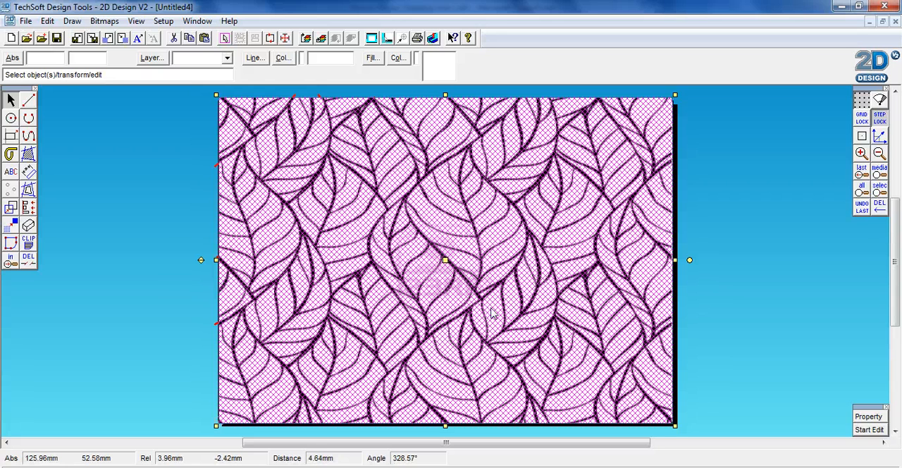
key("Delete")
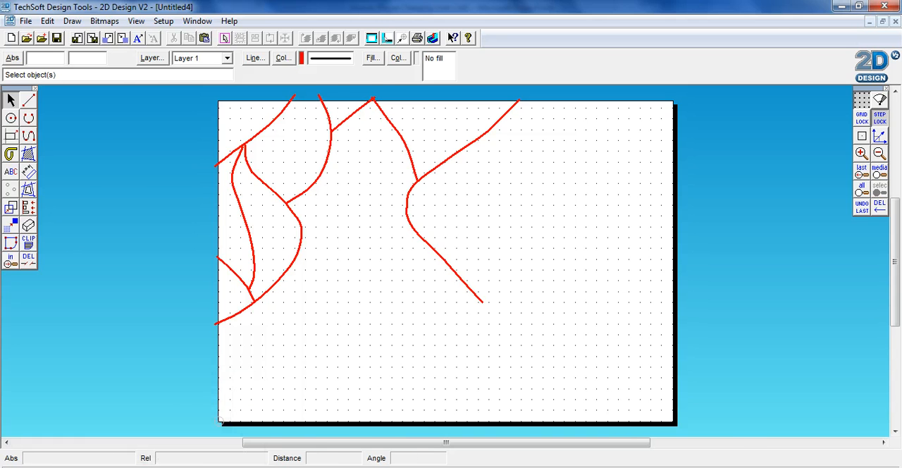
Switch to Chrome, close the leaf image page and return to the Google image results for pattern.
left_click(217, 467)
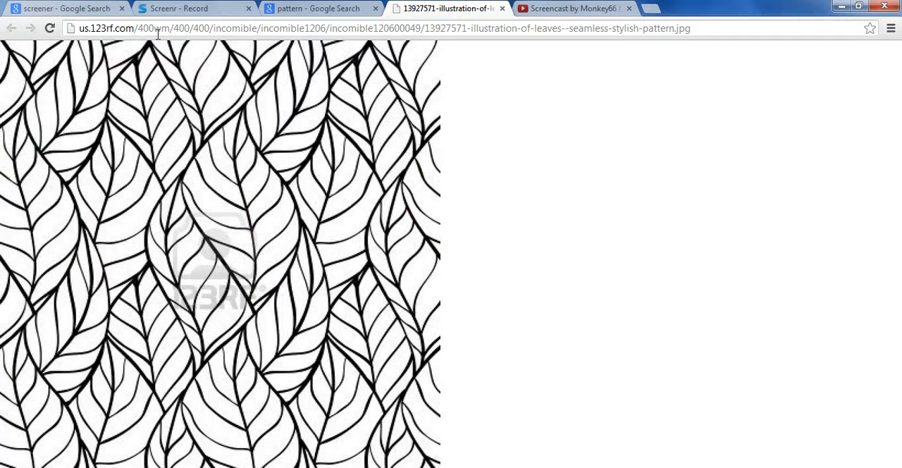
left_click(502, 9)
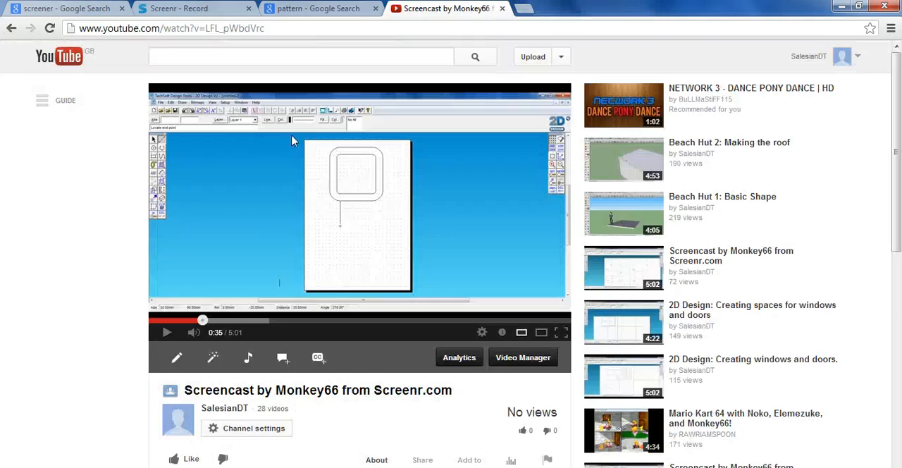
left_click(339, 12)
scroll(236, 129, "up", 10)
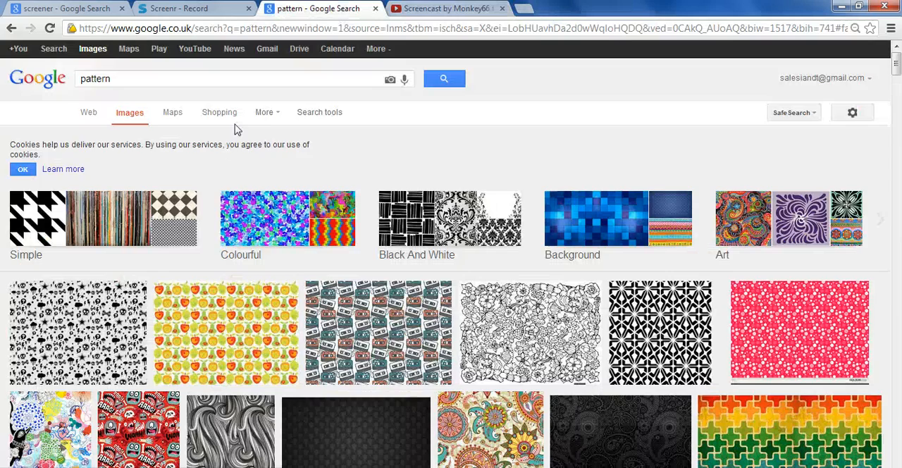
Open the pink, green and teal zigzag pattern from the image results and copy its enlarged image.
scroll(235, 129, "down", 5)
scroll(295, 333, "down", 3)
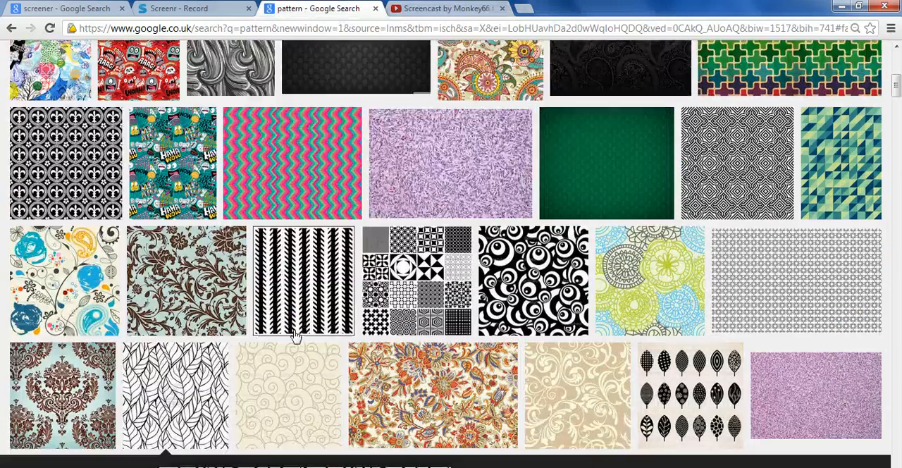
scroll(294, 332, "up", 2)
left_click(306, 188)
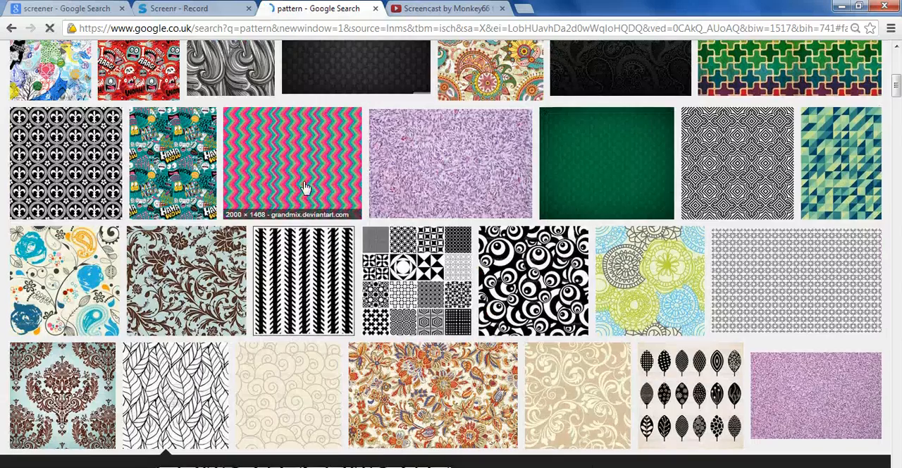
right_click(339, 244)
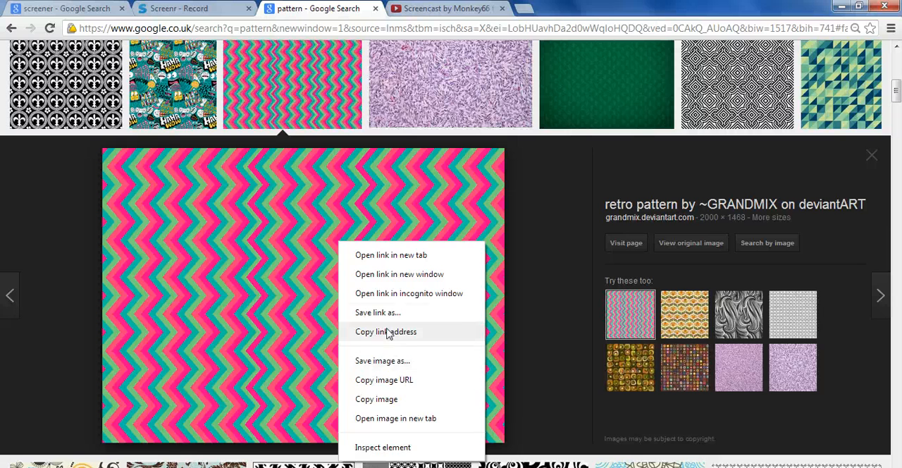
left_click(376, 398)
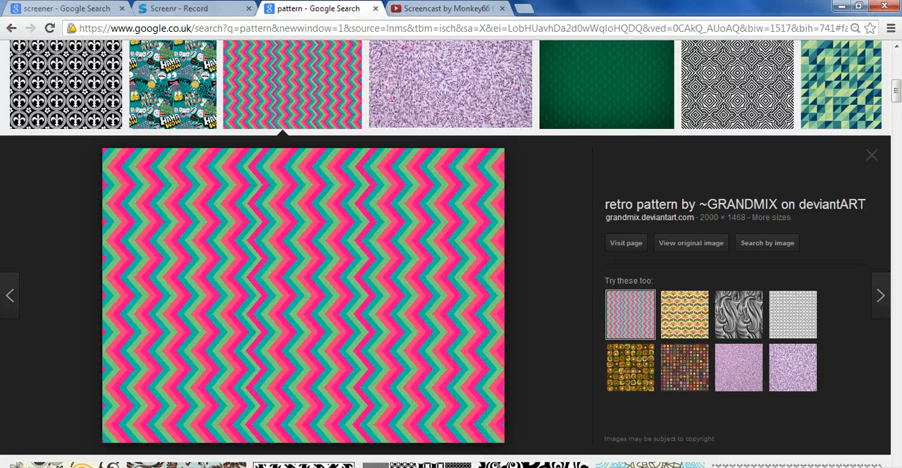
Paste the zigzag image into the 2D Design drawing and stretch its upper-left corner to the page's upper-left corner.
key("alt+Tab")
right_click(168, 271)
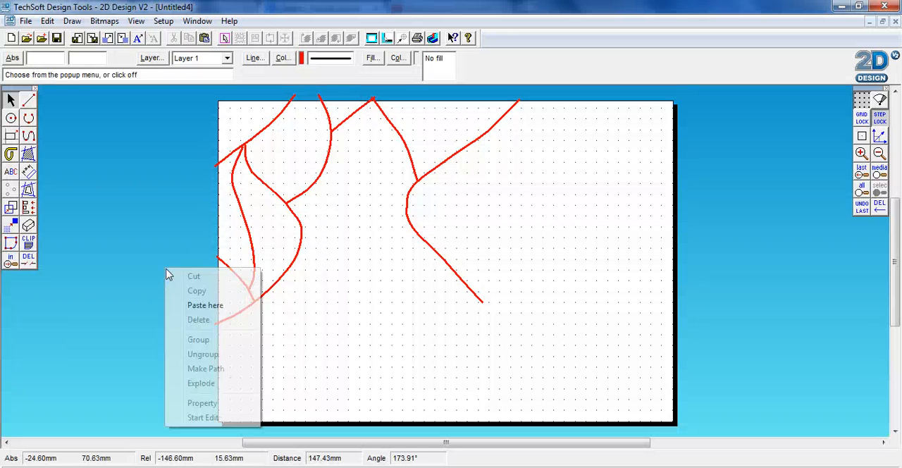
left_click(190, 305)
left_click_drag(406, 316, 346, 196)
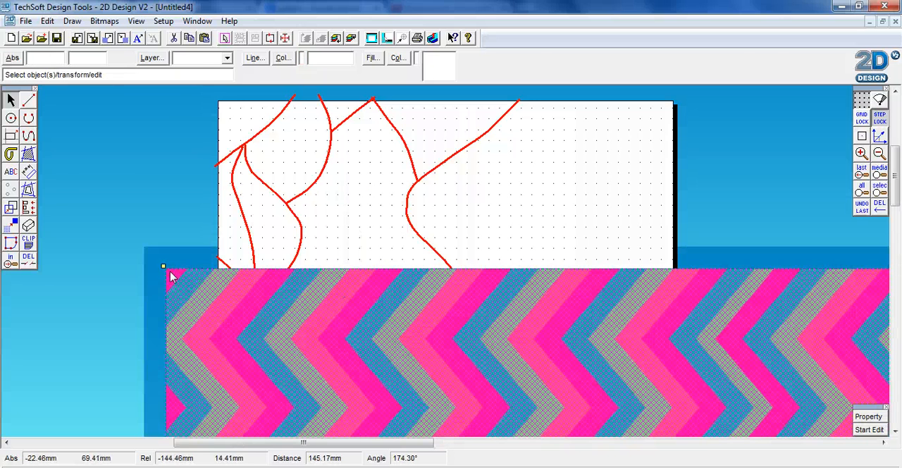
mouse_move(163, 265)
left_mouse_down()
mouse_move(198, 236)
mouse_move(215, 157)
mouse_move(216, 100)
left_mouse_up()
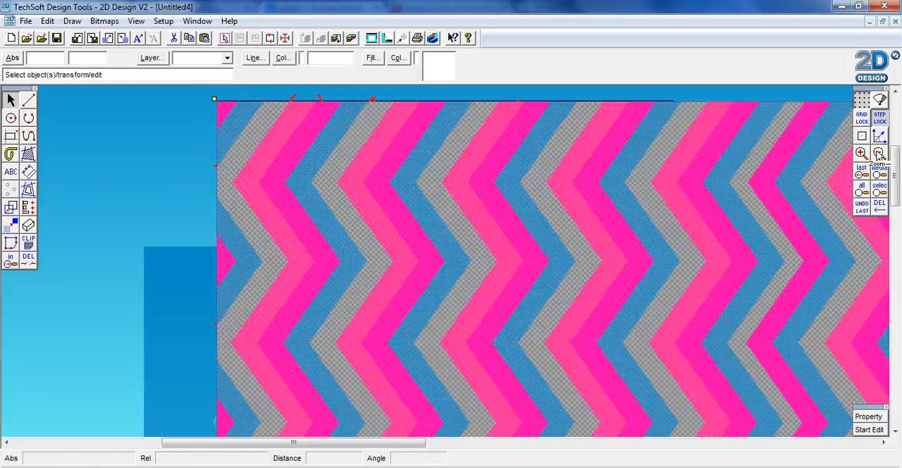
Shrink the zigzag image from its lower-right corner in two stages until it is only slightly larger than the page.
left_click(879, 154)
left_click(879, 154)
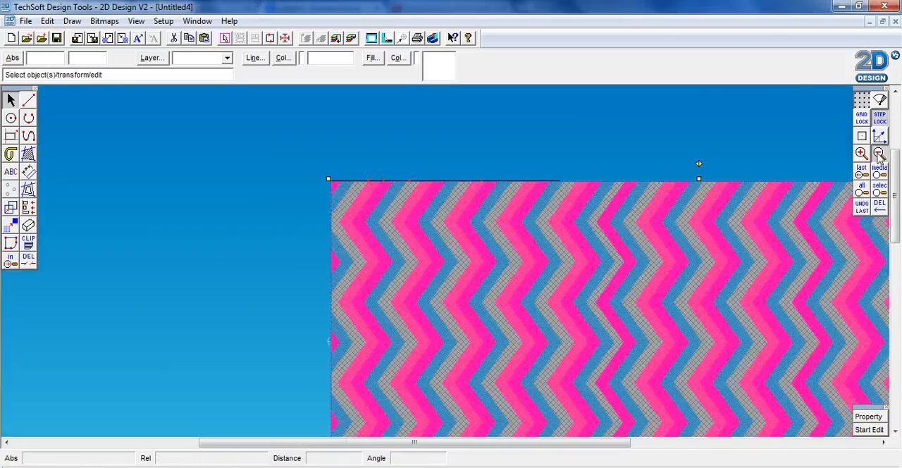
left_click(879, 154)
left_click(879, 154)
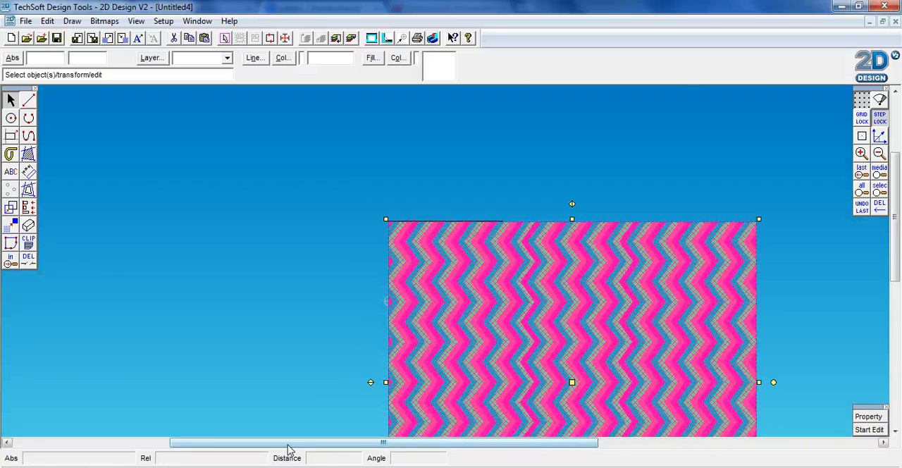
left_click_drag(288, 443, 356, 442)
left_click_drag(896, 250, 896, 292)
left_click(626, 429)
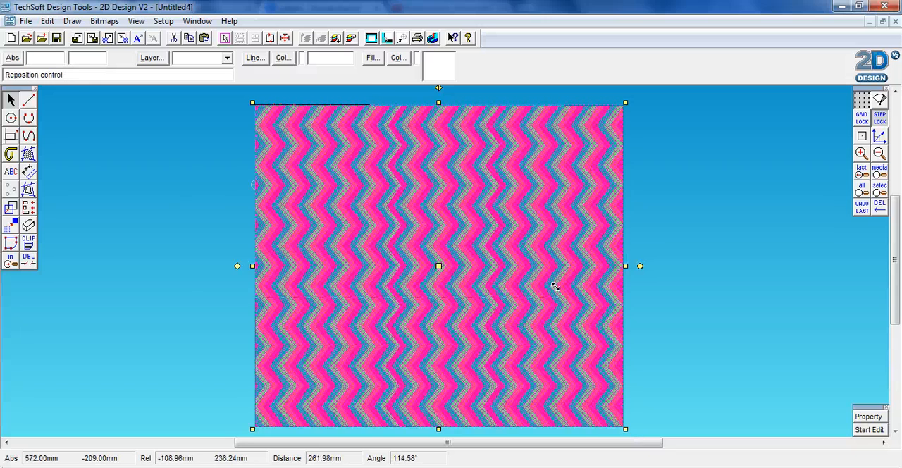
left_click(516, 258)
left_click(520, 258)
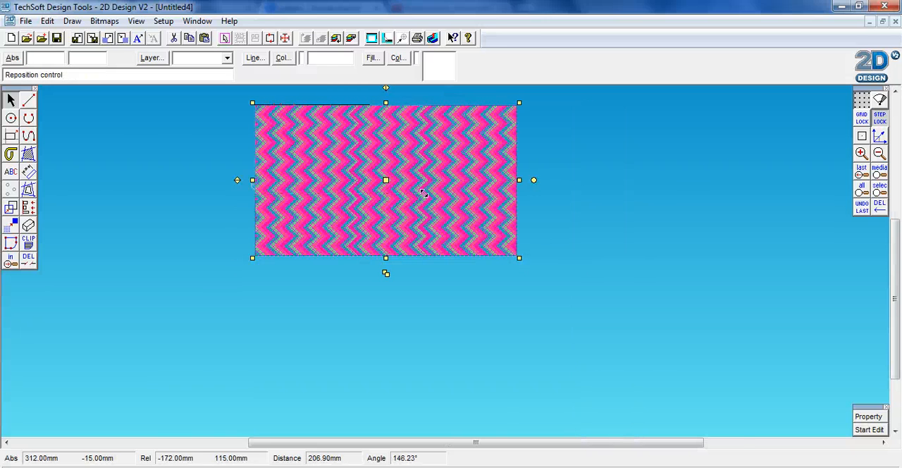
left_click(427, 197)
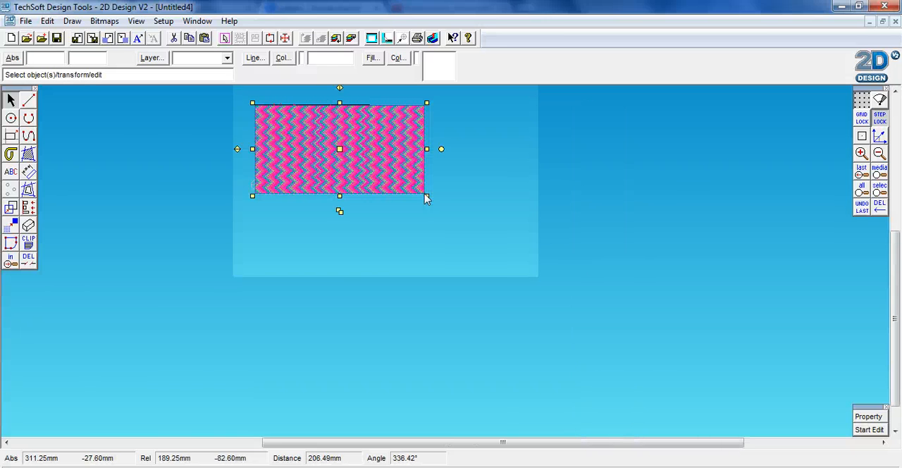
Adjust the zigzag image's right and bottom edges to match the page's width and height.
left_click(425, 149)
left_click(338, 149)
left_click(338, 149)
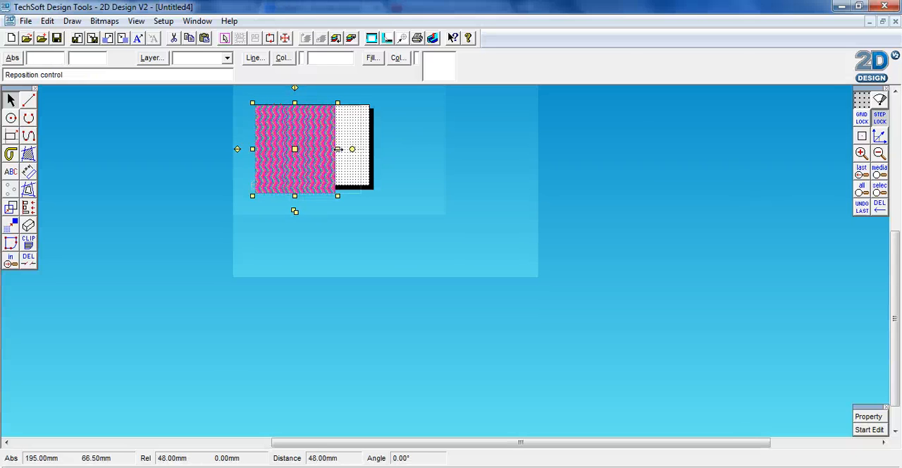
left_click(369, 149)
left_click(312, 195)
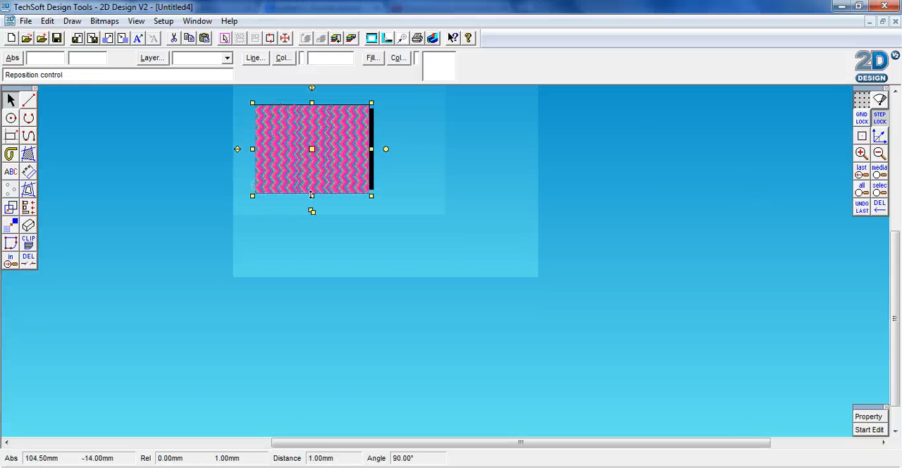
left_click(311, 191)
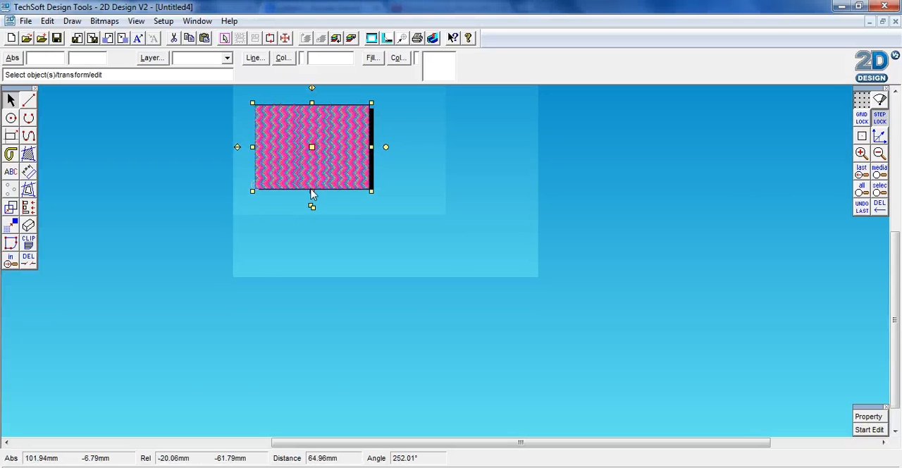
Activate the connected-line tool for tracing over the fitted zigzag image.
left_click(866, 155)
left_click(866, 155)
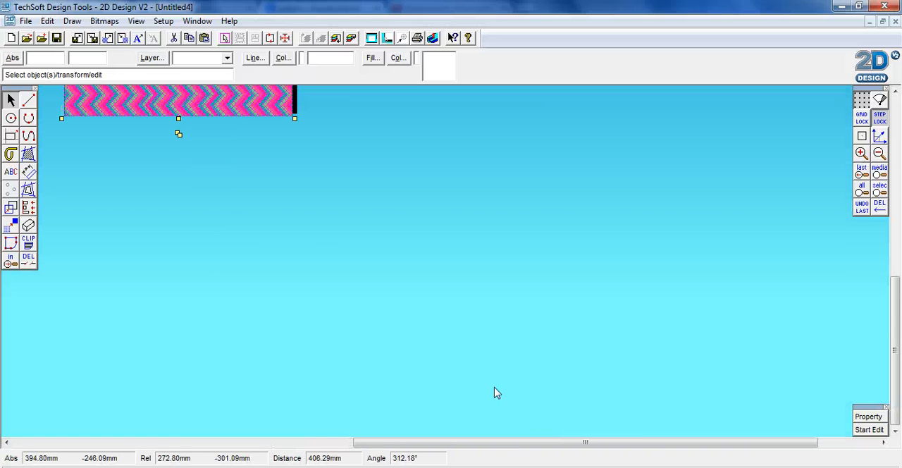
left_click_drag(898, 277, 898, 203)
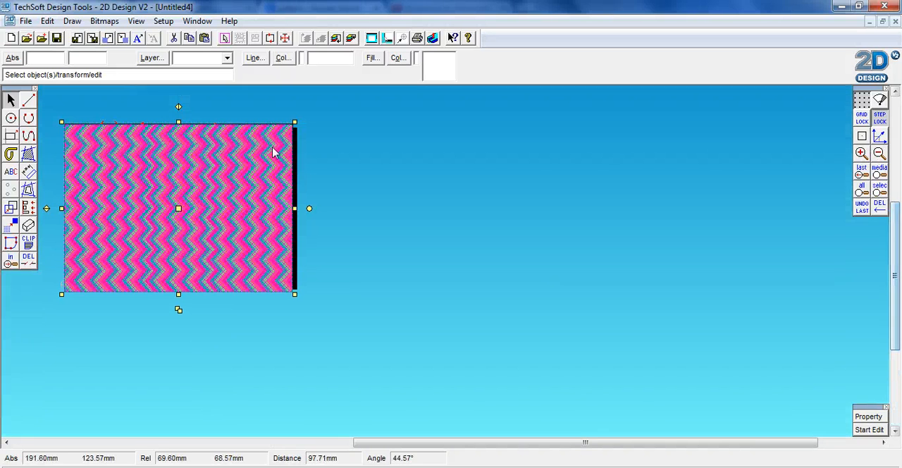
left_click_drag(469, 440, 419, 440)
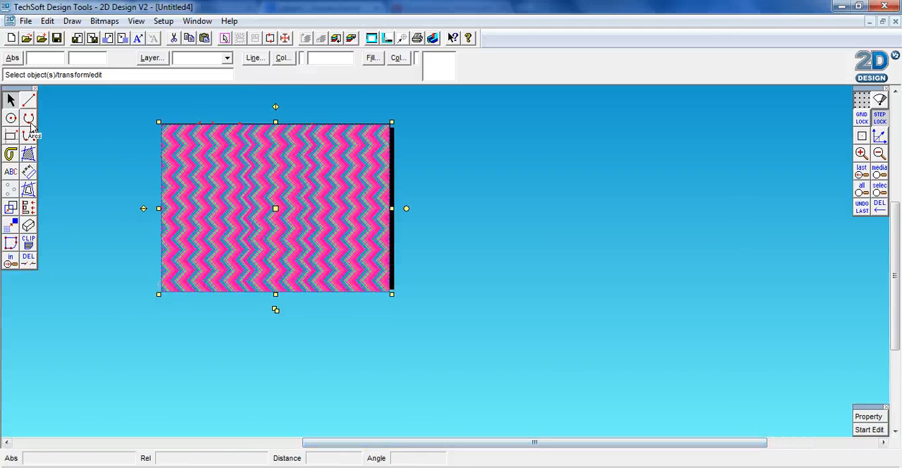
left_click(27, 102)
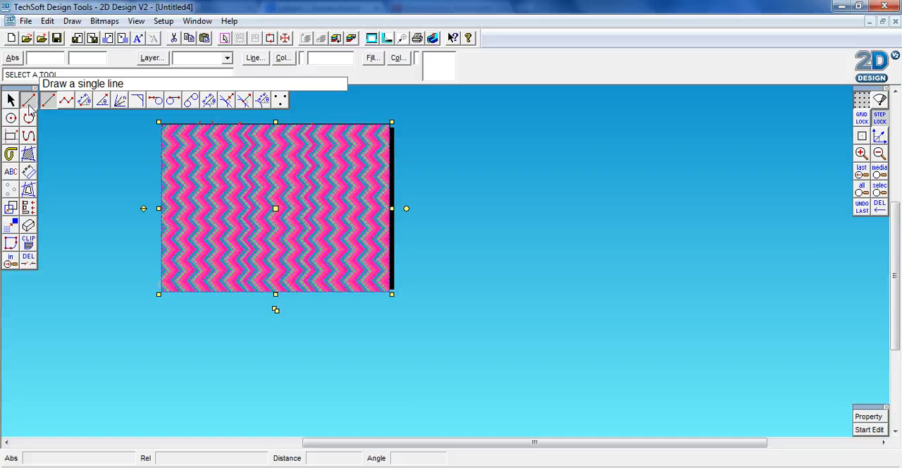
left_click(64, 101)
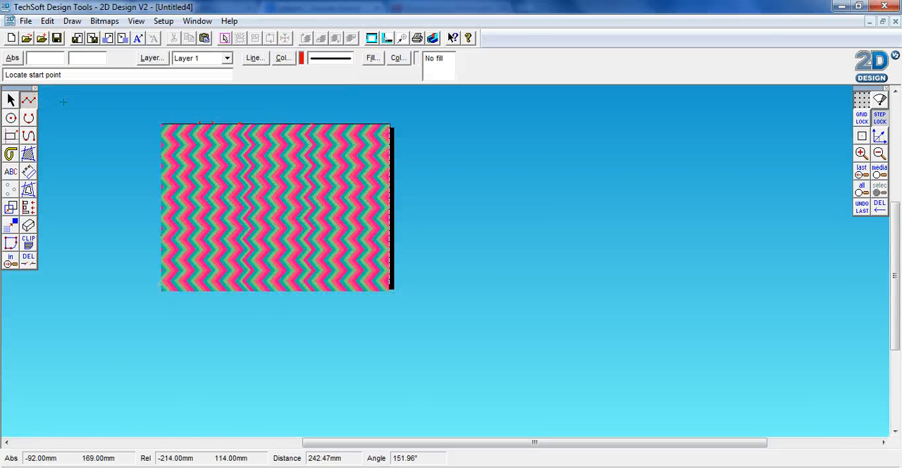